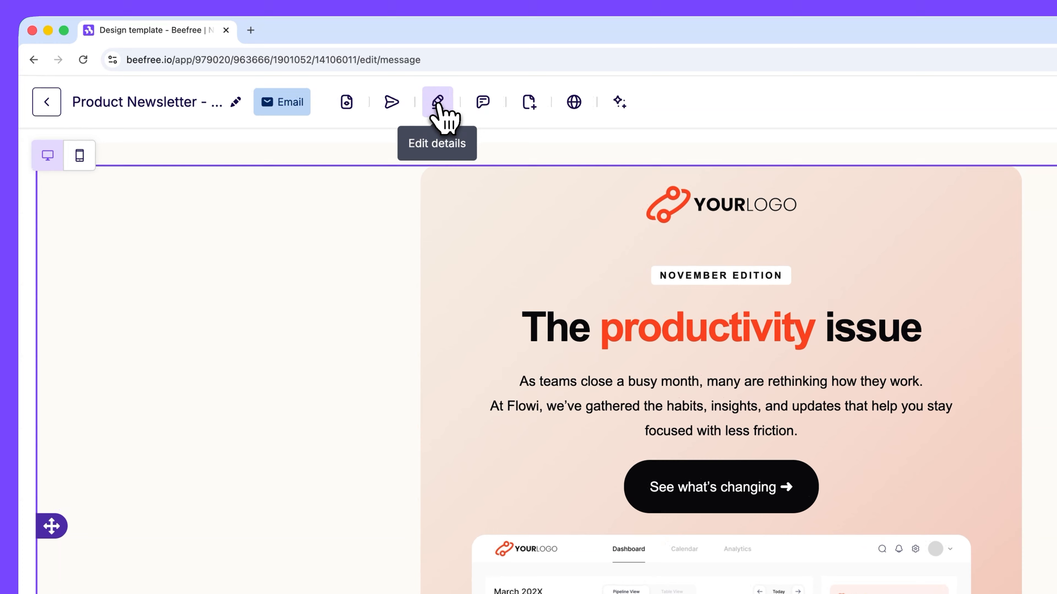
In the email details, set the subject to "November Productivity Insights + What's New in Flowi".
left_click(261, 66)
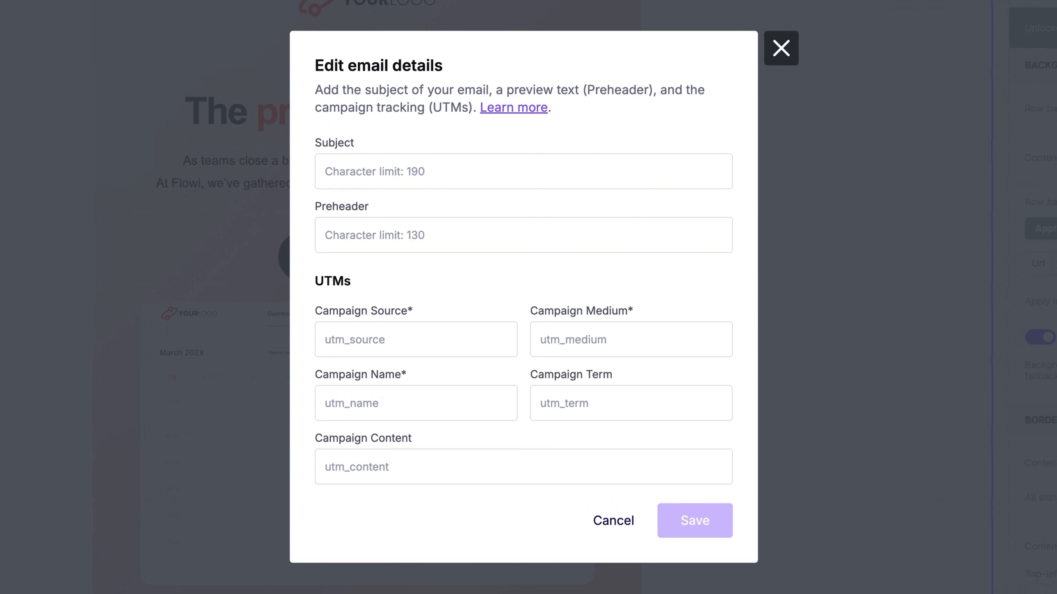
left_click(503, 172)
type("November Productivity Insights + What’s New in Flowi")
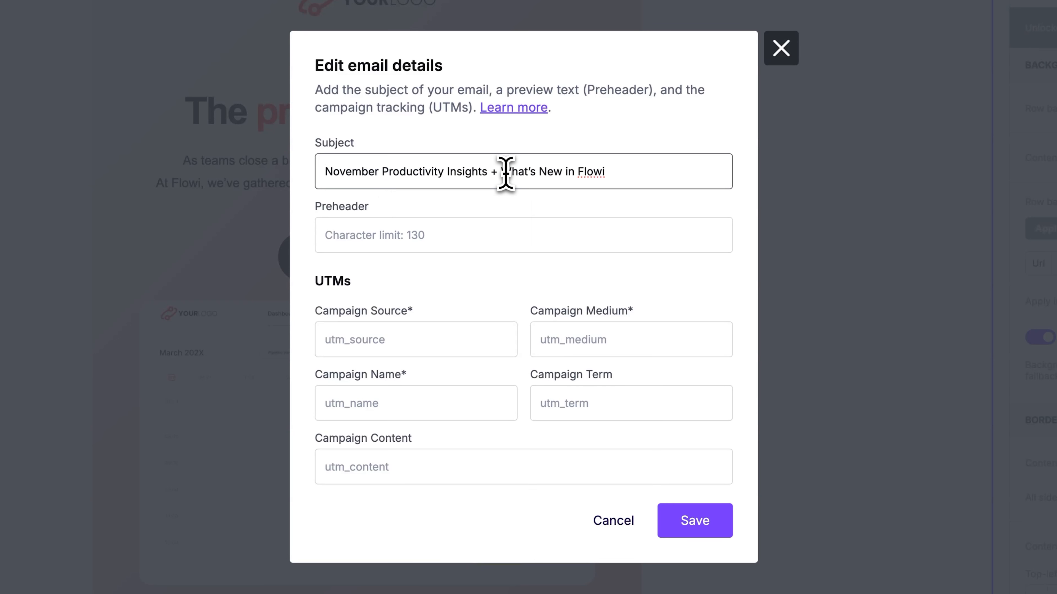
left_click(1053, 258)
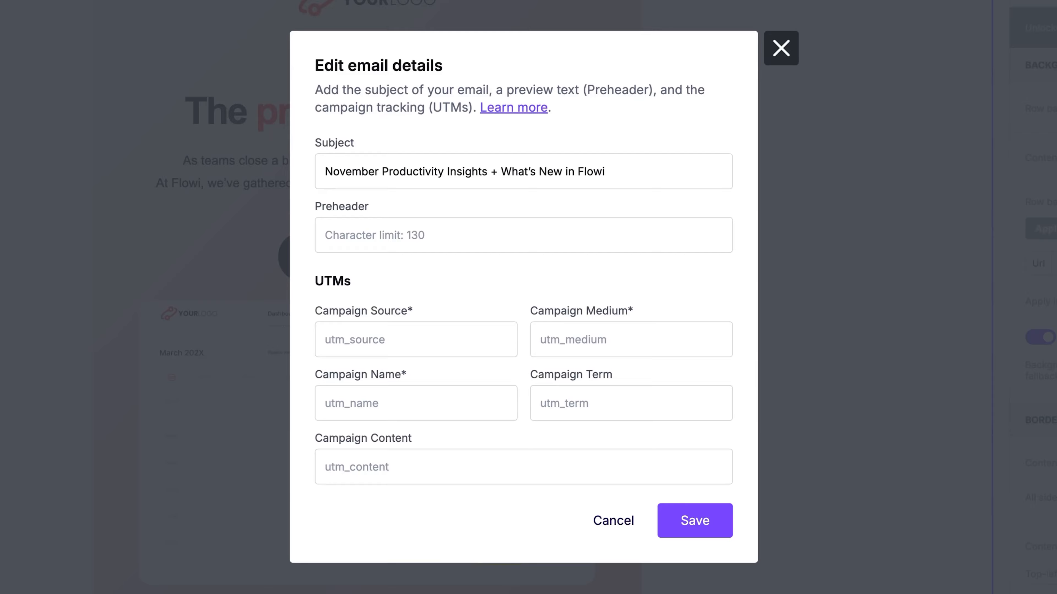
Set the preheader to "Discover new tools, productivity tips, and real team wins" and save the email details.
left_click(410, 239)
type("Discover new tools, productivity tips, and real team wins")
left_click(439, 297)
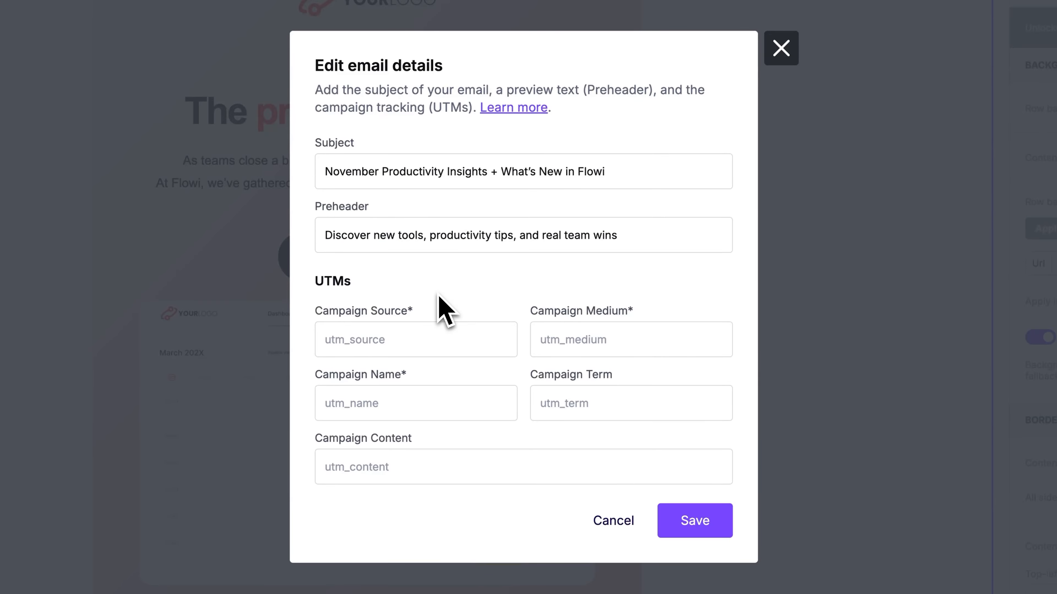
left_click(695, 522)
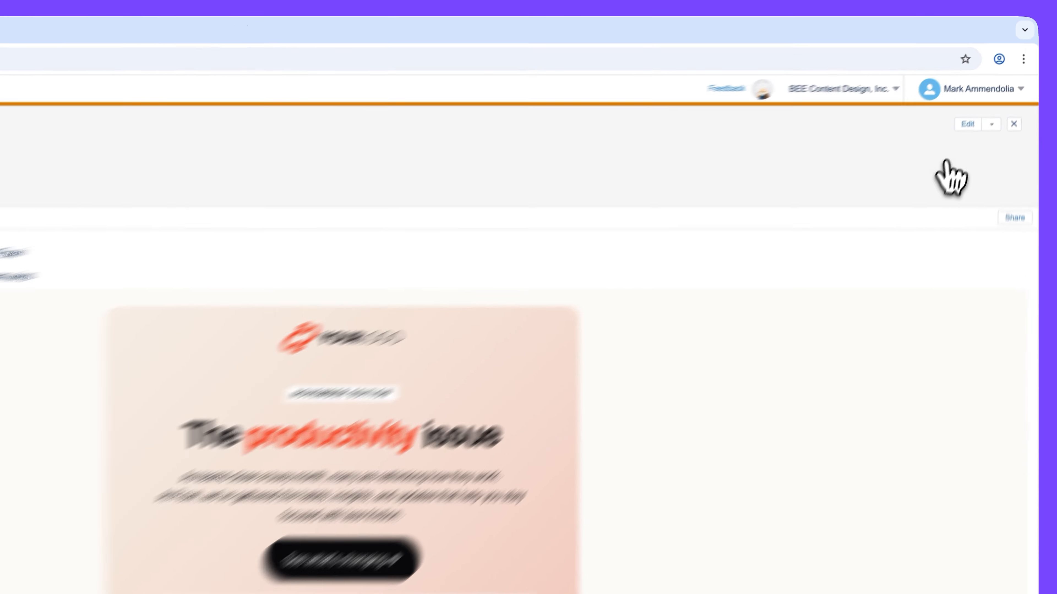
In Salesforce Content Builder, open the exported newsletter email for editing, acknowledge the open-tracking notice and go on to Preview and Test.
left_click(997, 79)
left_click(914, 216)
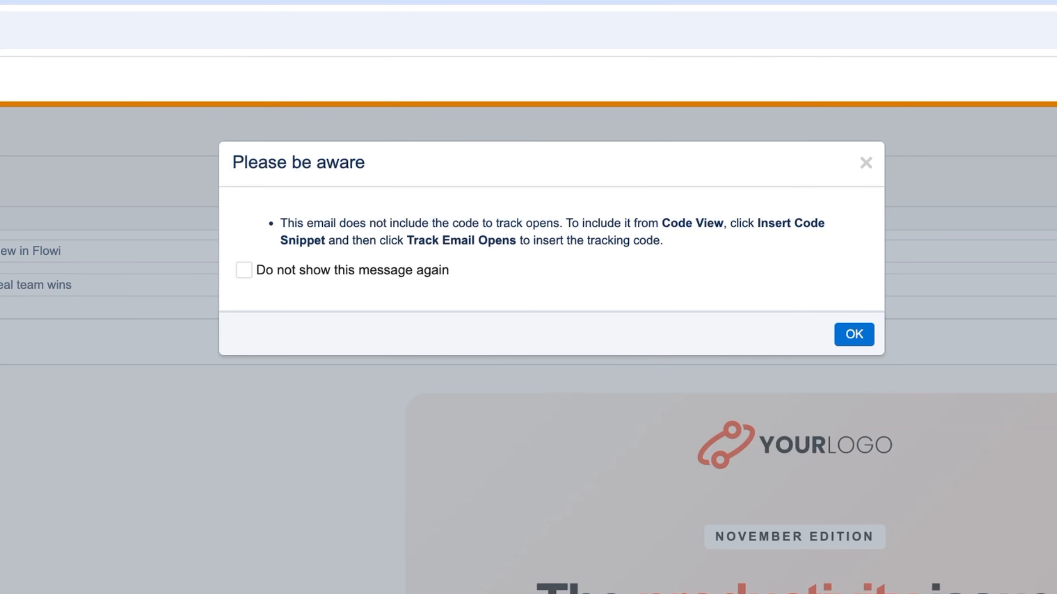
left_click(854, 335)
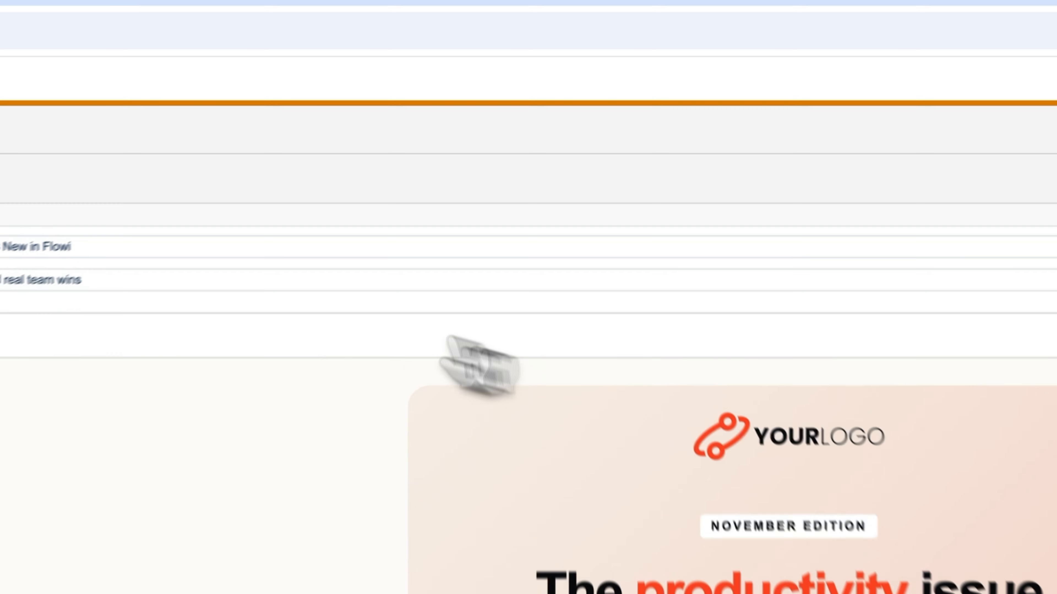
left_click(166, 96)
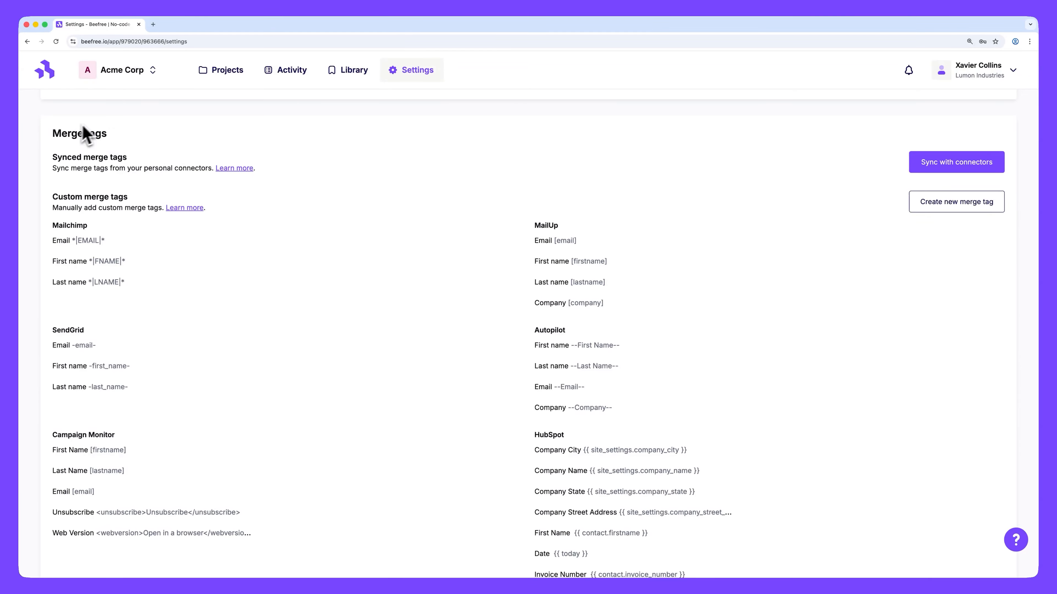
Review the workspace merge tags in Beefree and open the Salesforce Marketing Cloud Required Content section of the export help article.
scroll(281, 285, "down", 12)
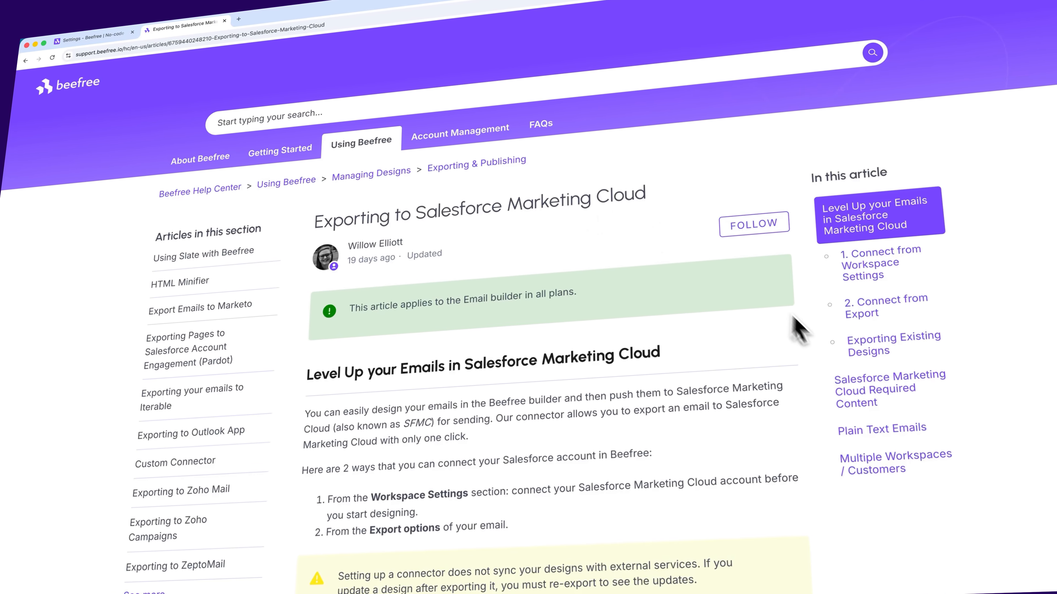
left_click(870, 385)
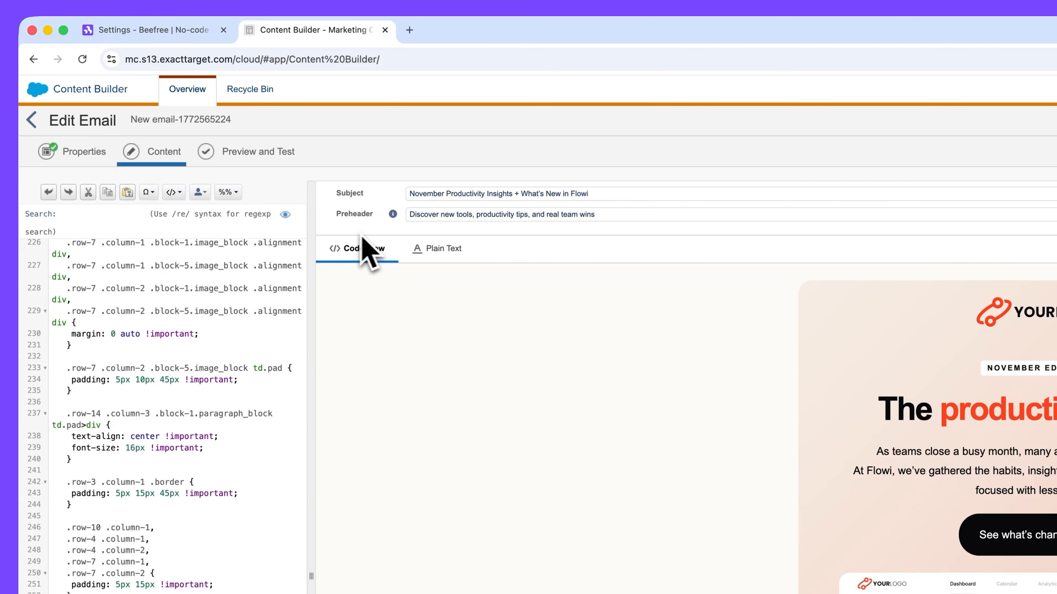
Examine the exported email's HTML in Salesforce Content Builder's Code View, widening the code area.
scroll(189, 318, "down", 15)
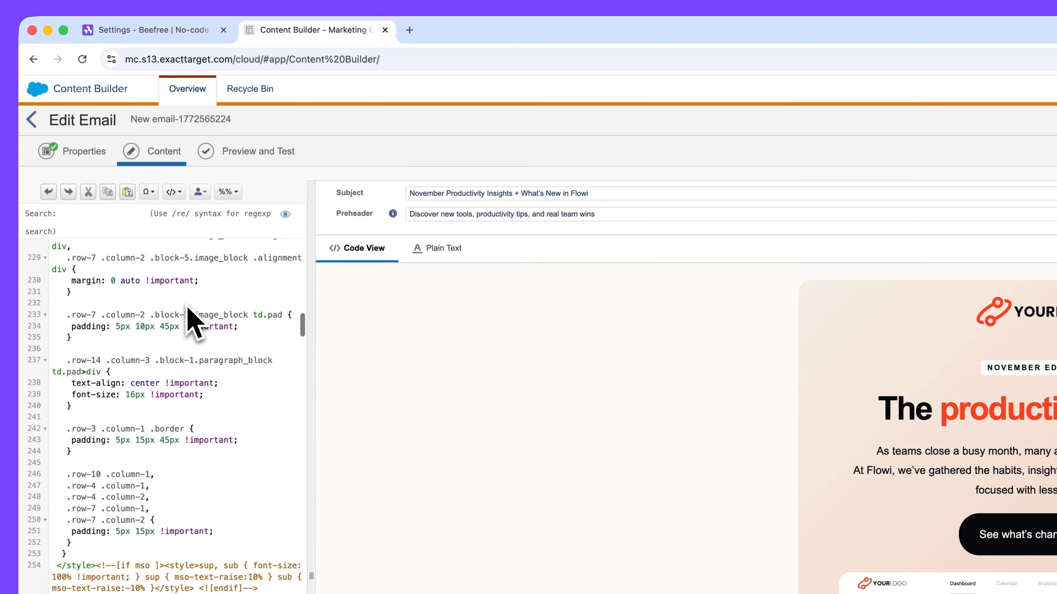
scroll(157, 262, "down", 20)
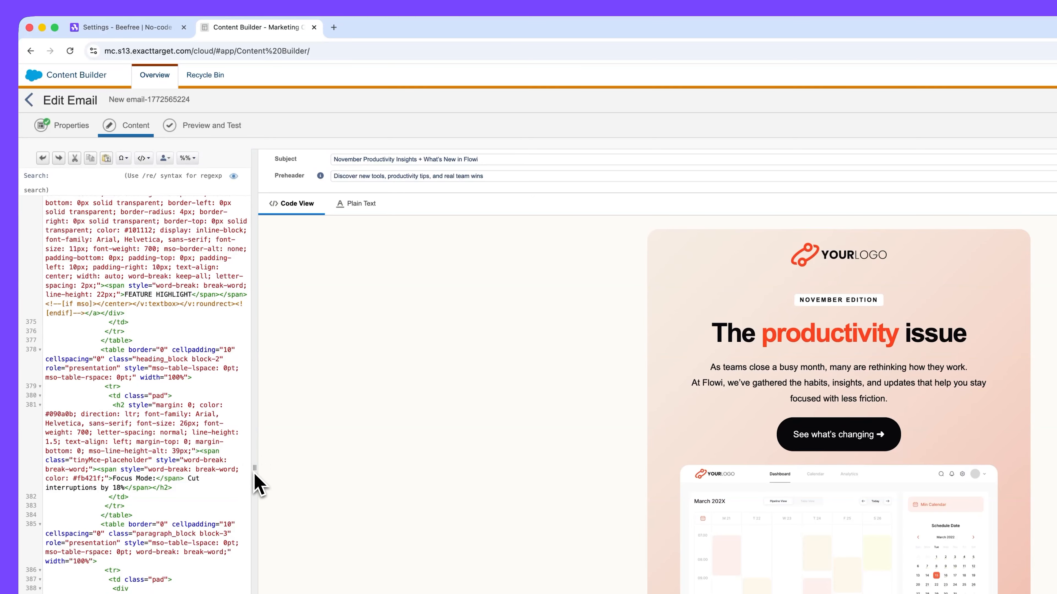
left_click_drag(254, 482, 407, 491)
scroll(100, 266, "down", 20)
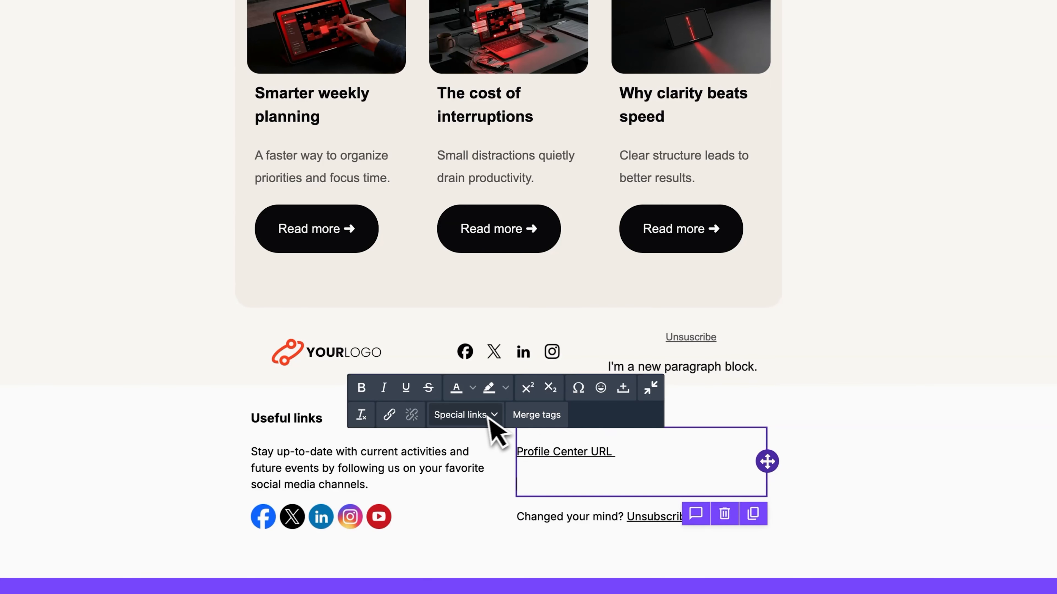
Insert the Salesforce Marketing Cloud Mailing Address special link below the Profile Center URL in the newsletter footer in Beefree.
left_click(487, 414)
mouse_move(489, 398)
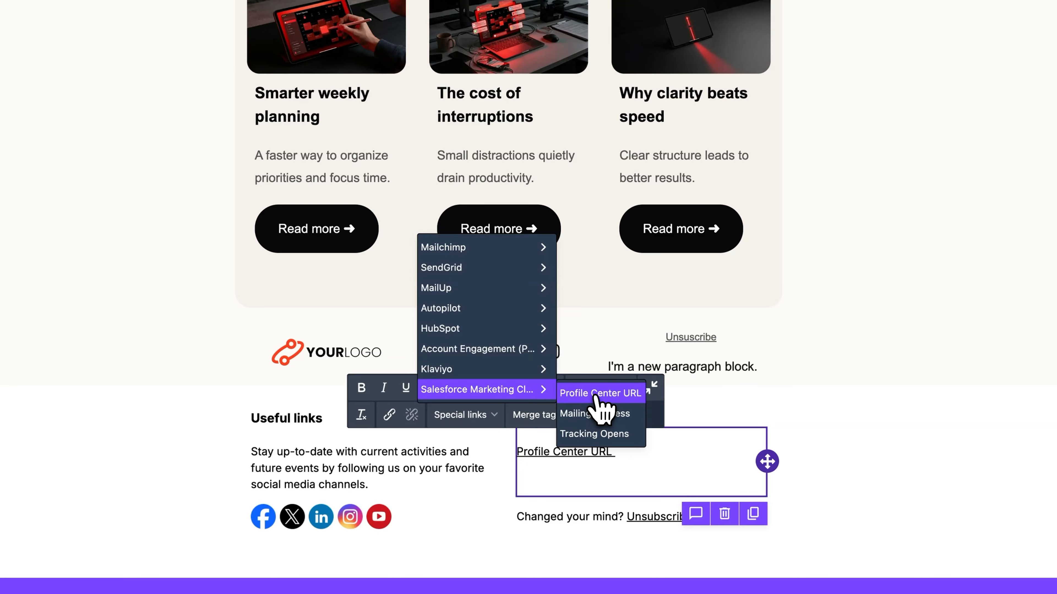
left_click(603, 416)
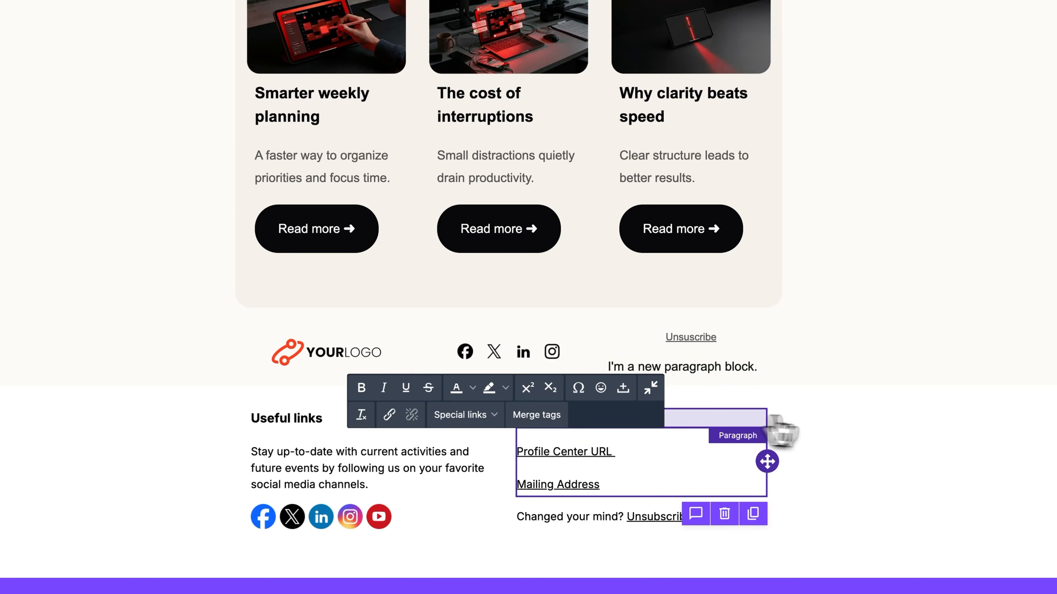
left_click(918, 435)
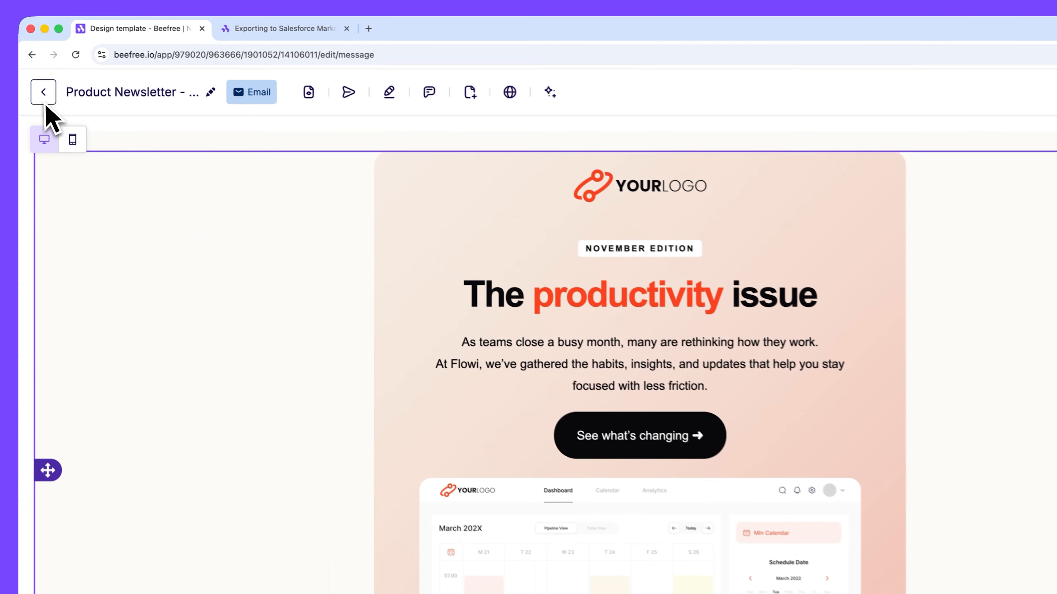
Leave the newsletter design and open the Merge tags section of the Acme Corp workspace settings.
left_click(34, 66)
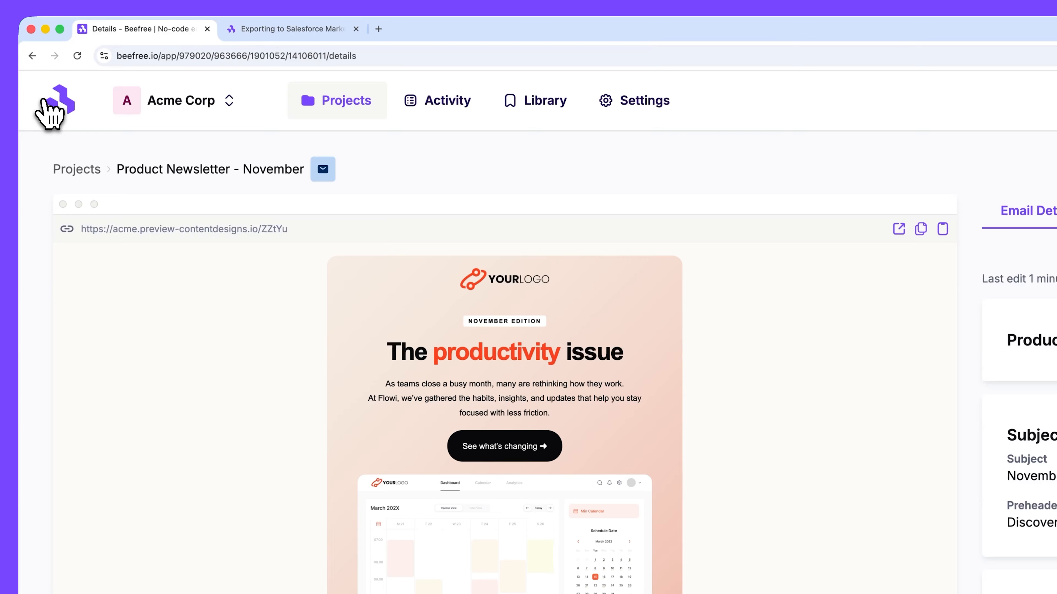
left_click(505, 115)
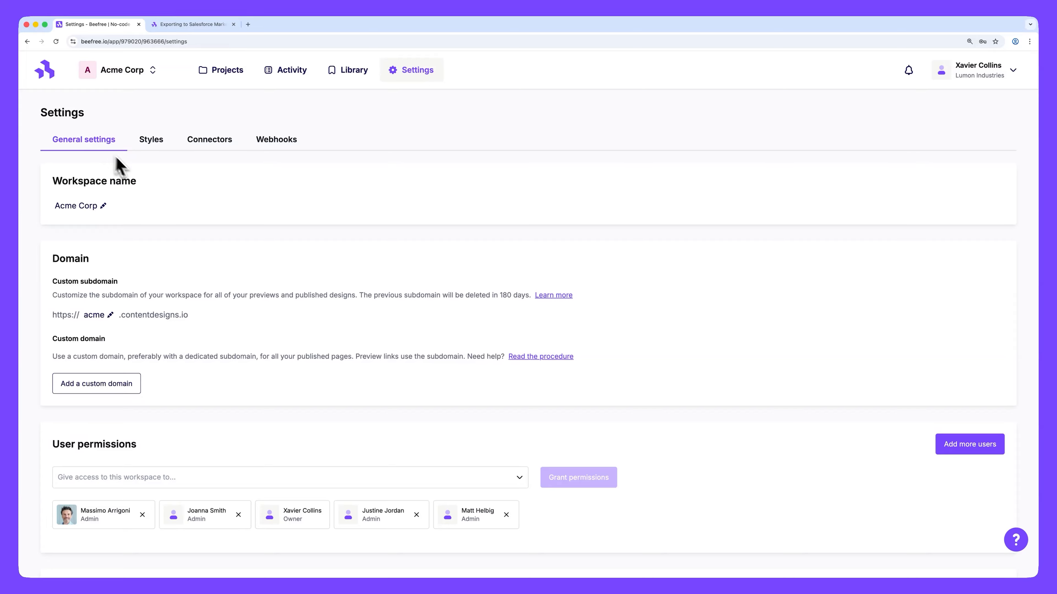
scroll(460, 354, "down", 12)
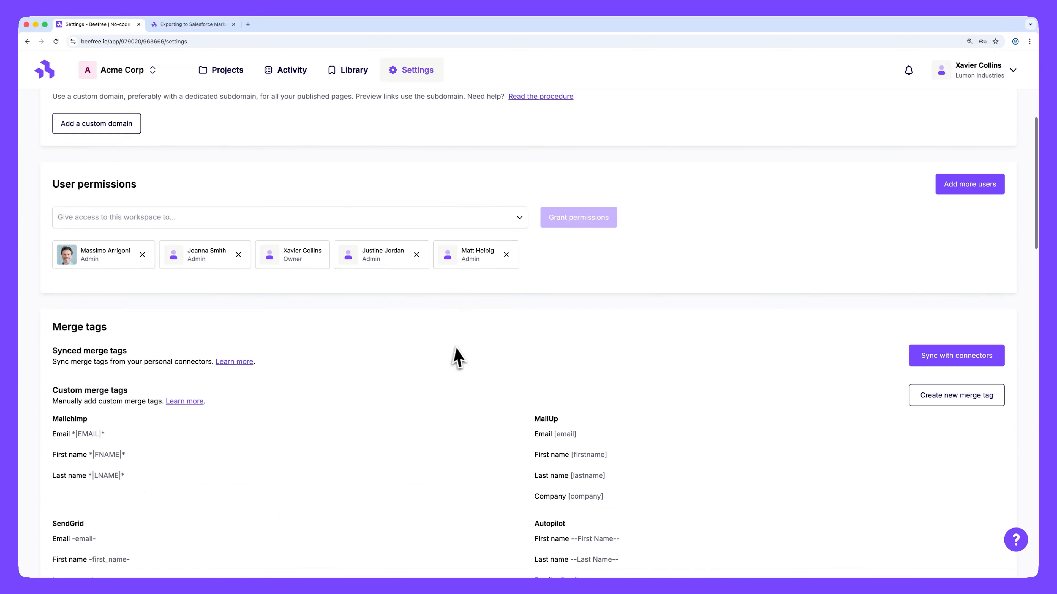
scroll(464, 359, "up", 3)
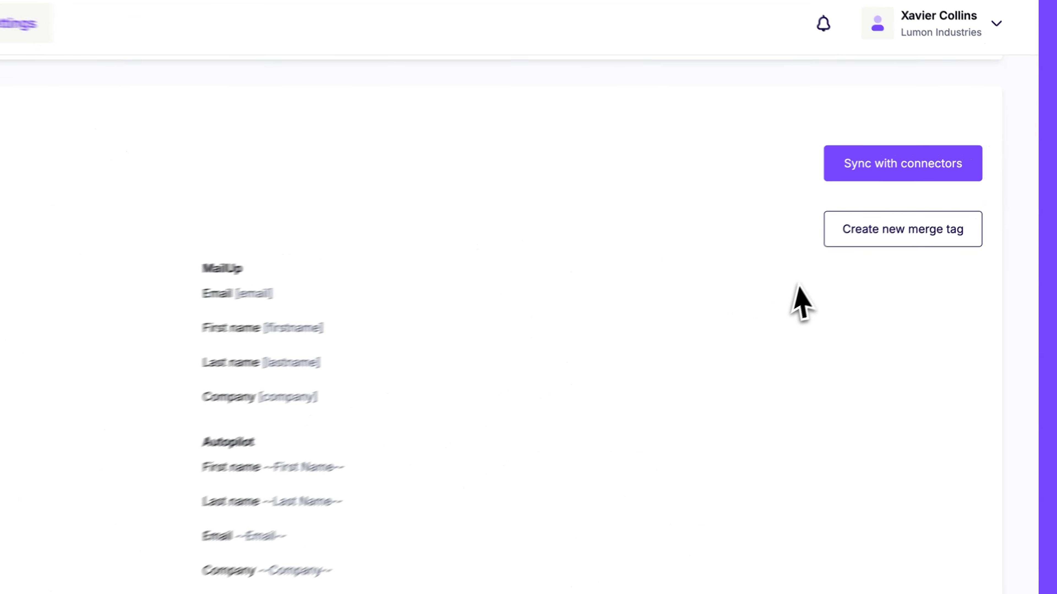
Start a new custom merge tag named "Tracking Pixel", leaving its sample content empty.
left_click(948, 202)
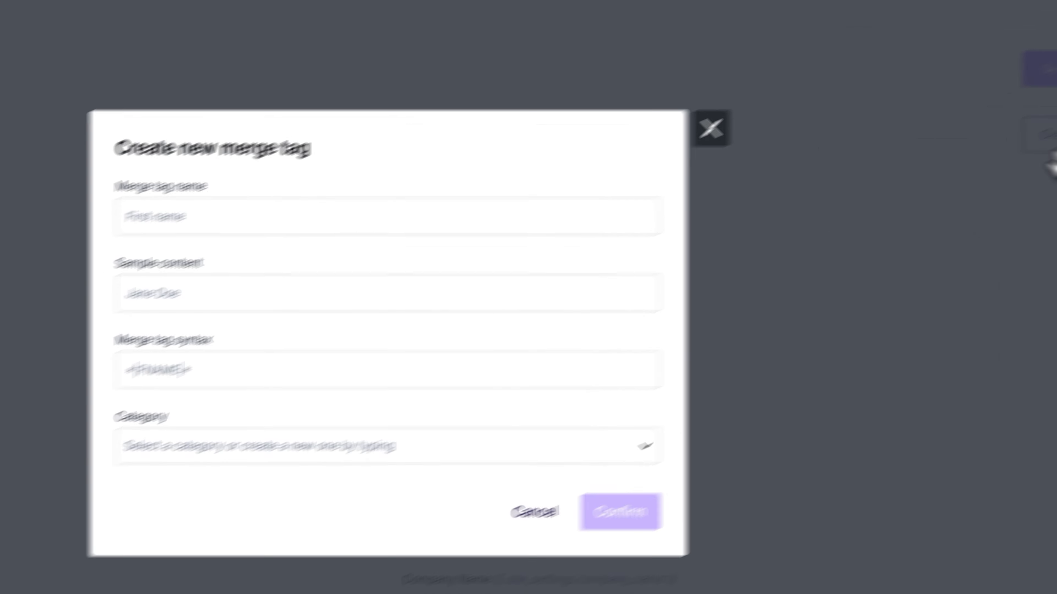
type("Tracking Pixel")
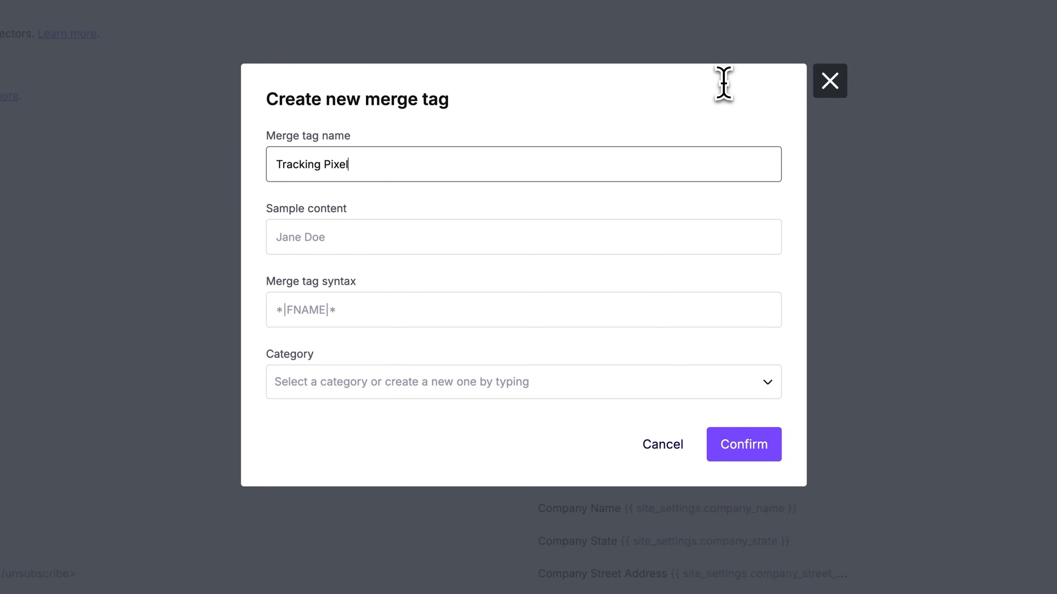
key("Tab")
key("Tab")
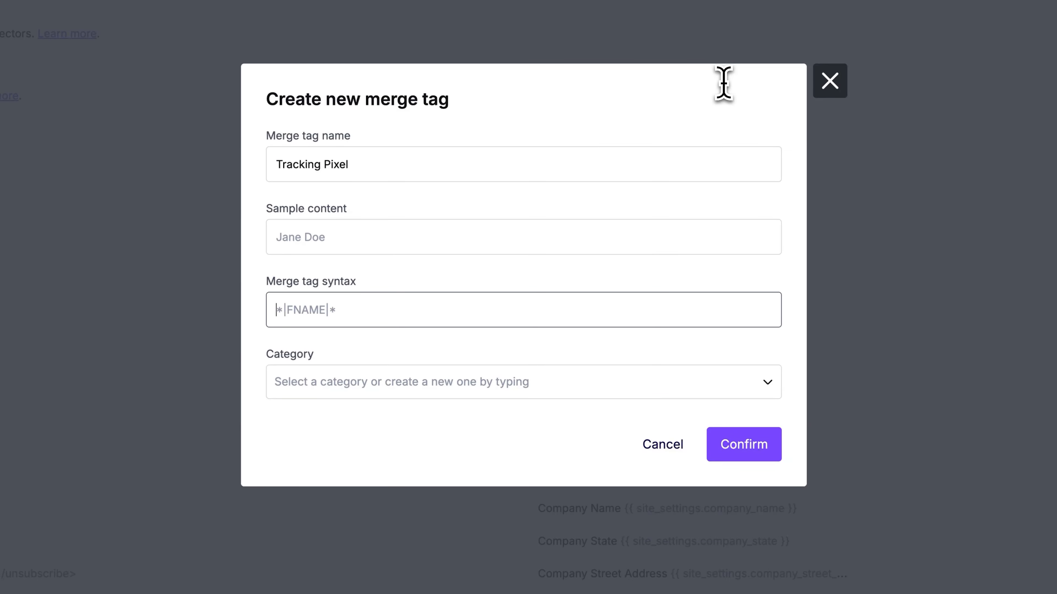
Copy the code for tracking opens from the help article into the merge tag syntax: <custom name="opencounter" type="tracking" />.
left_click(215, 27)
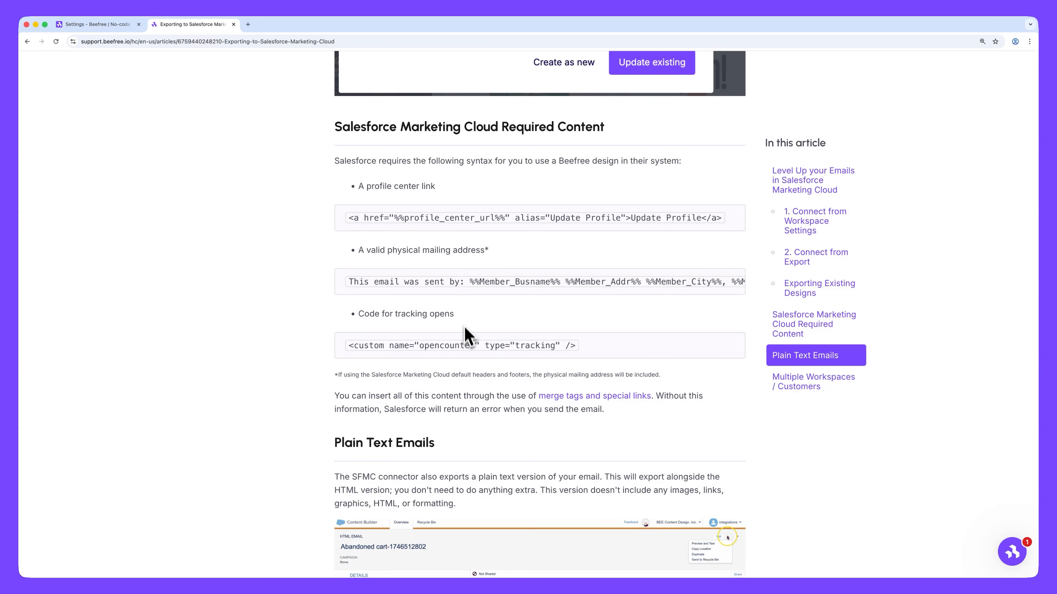
triple_click(465, 346)
key("ctrl+c")
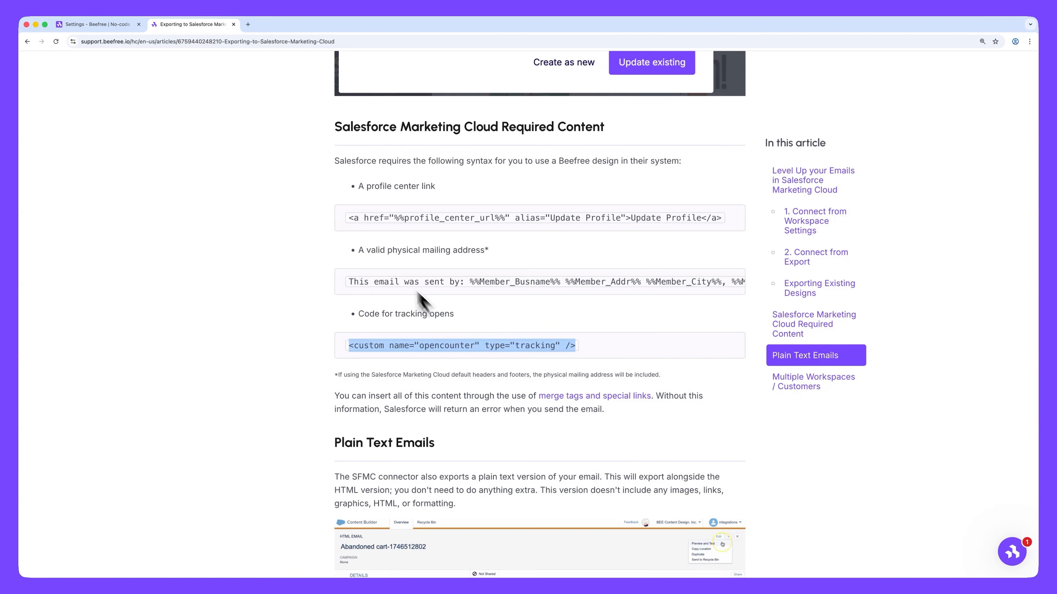
left_click(111, 26)
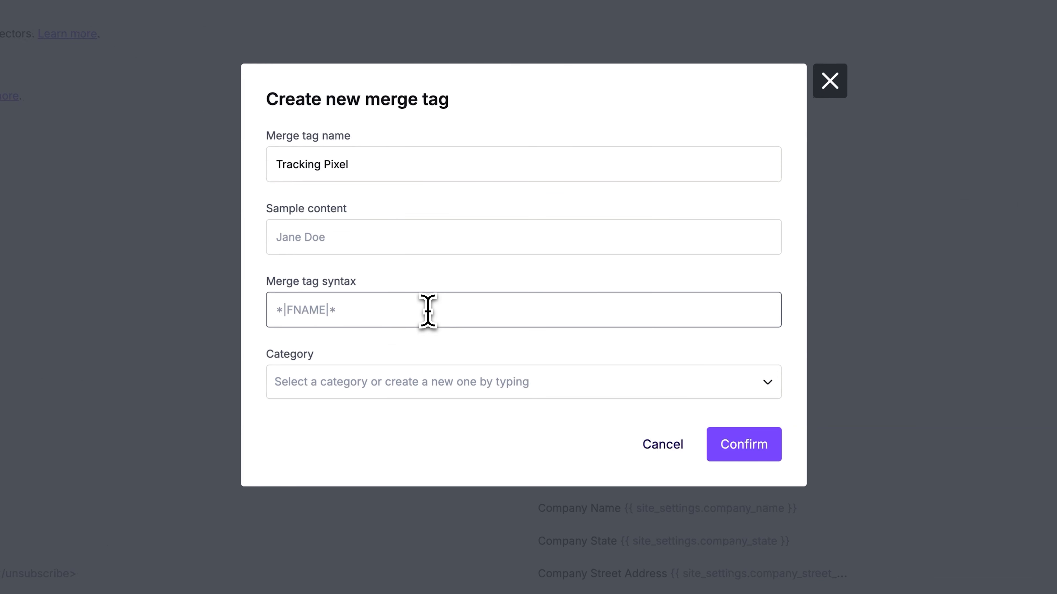
key("ctrl+v")
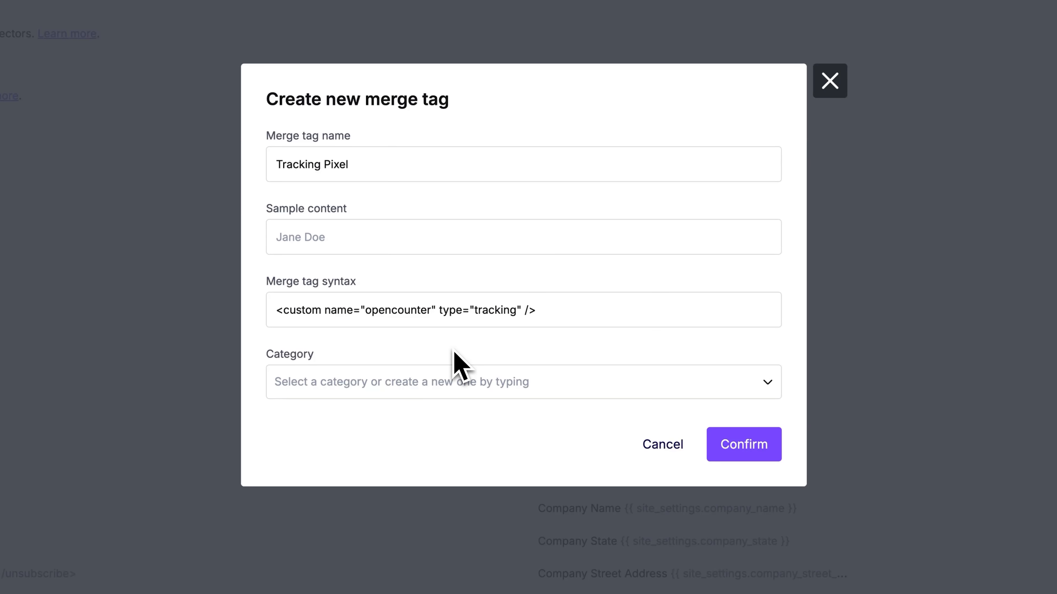
Assign the merge tag to a new category named "SFMC" and confirm its creation.
left_click(458, 391)
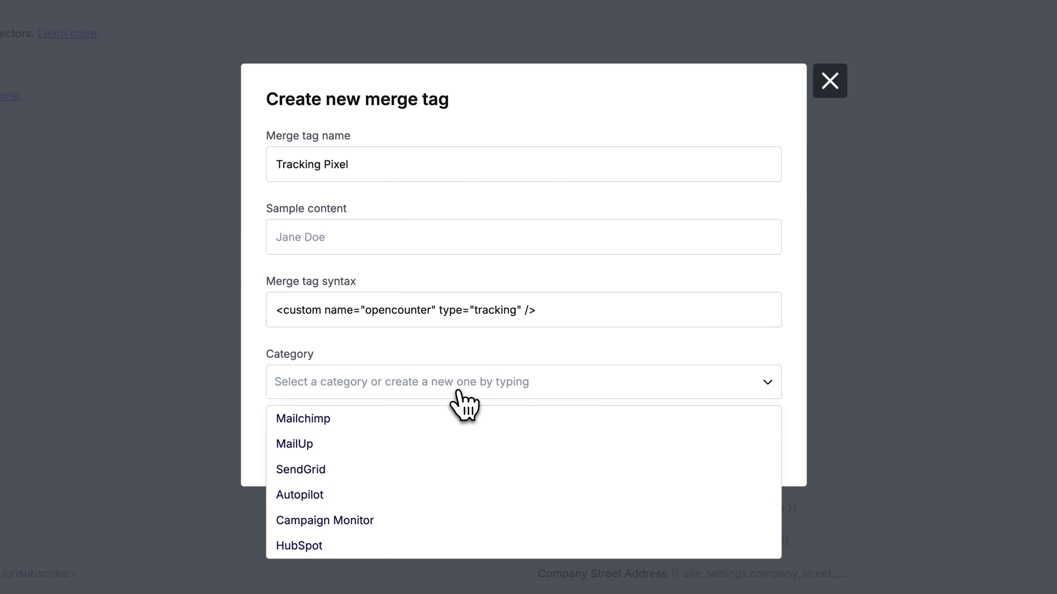
type("SFMC")
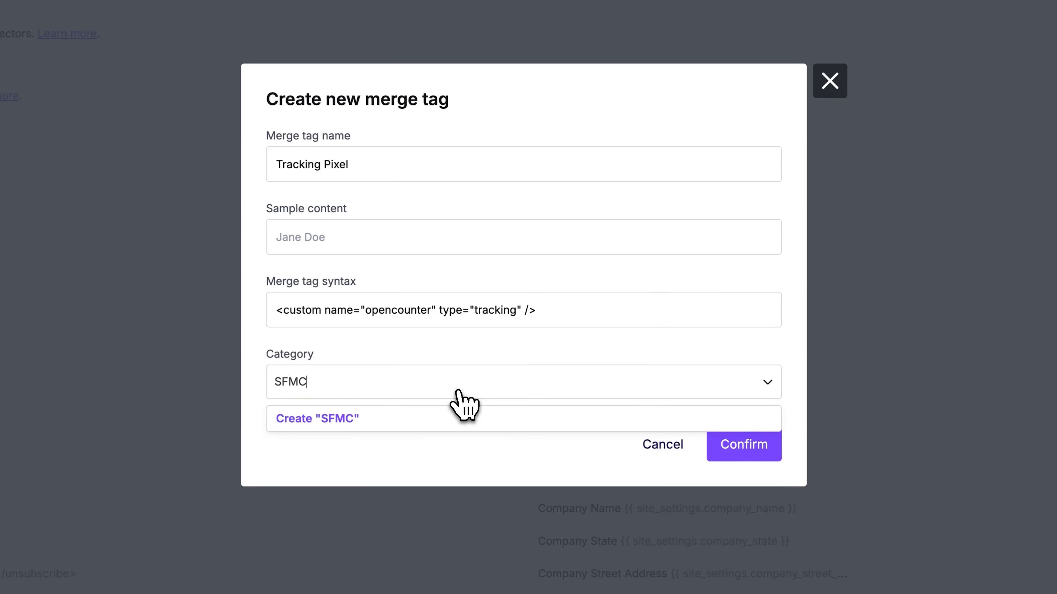
left_click(449, 421)
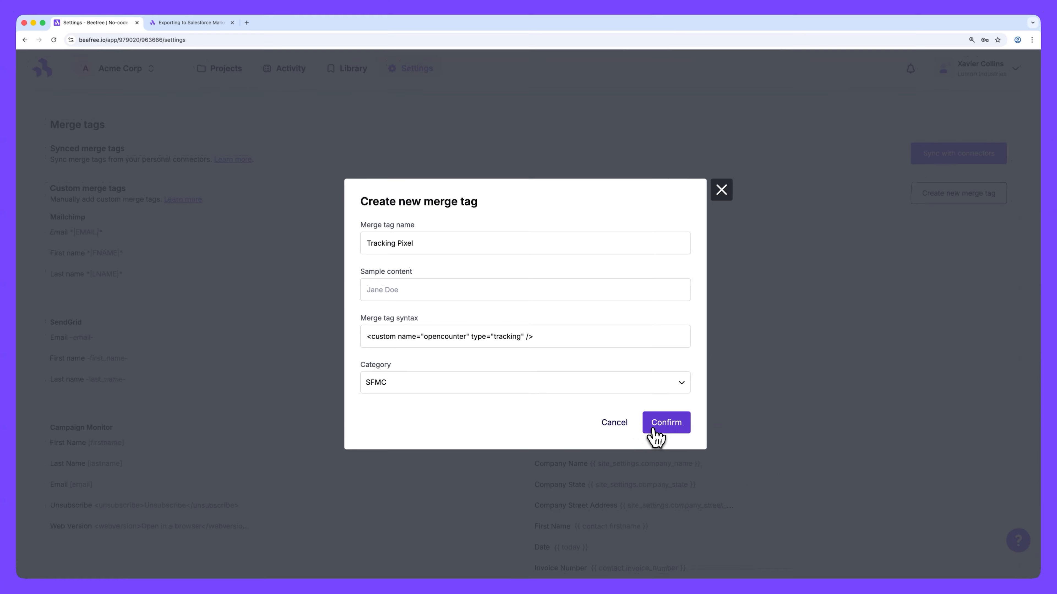
left_click(654, 431)
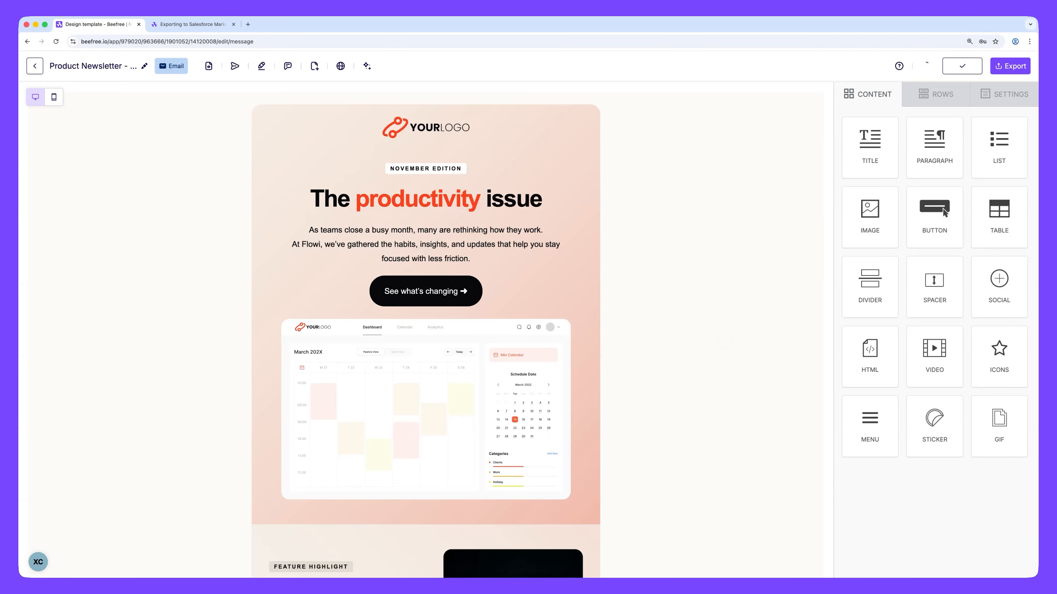
Add a paragraph block between the blog articles section and the newsletter footer, and select its placeholder text.
scroll(731, 338, "down", 15)
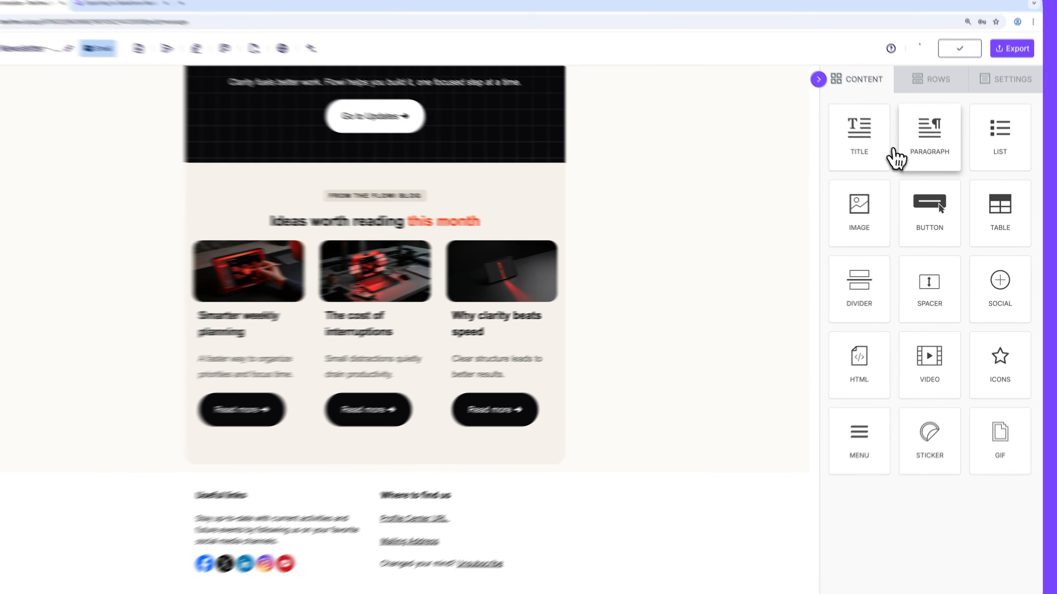
left_click_drag(897, 156, 476, 473)
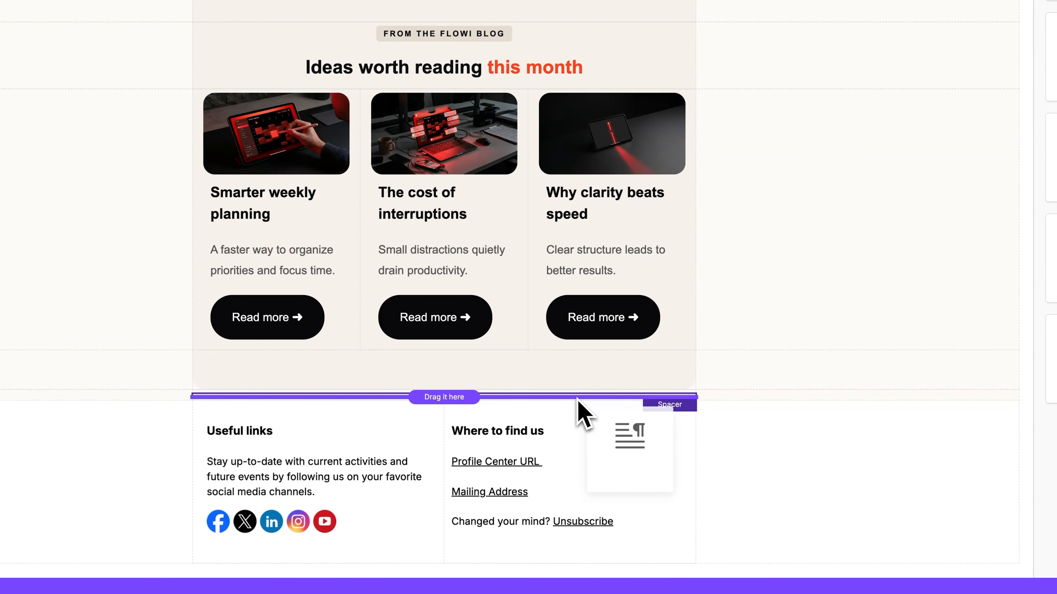
left_click_drag(577, 399, 577, 398)
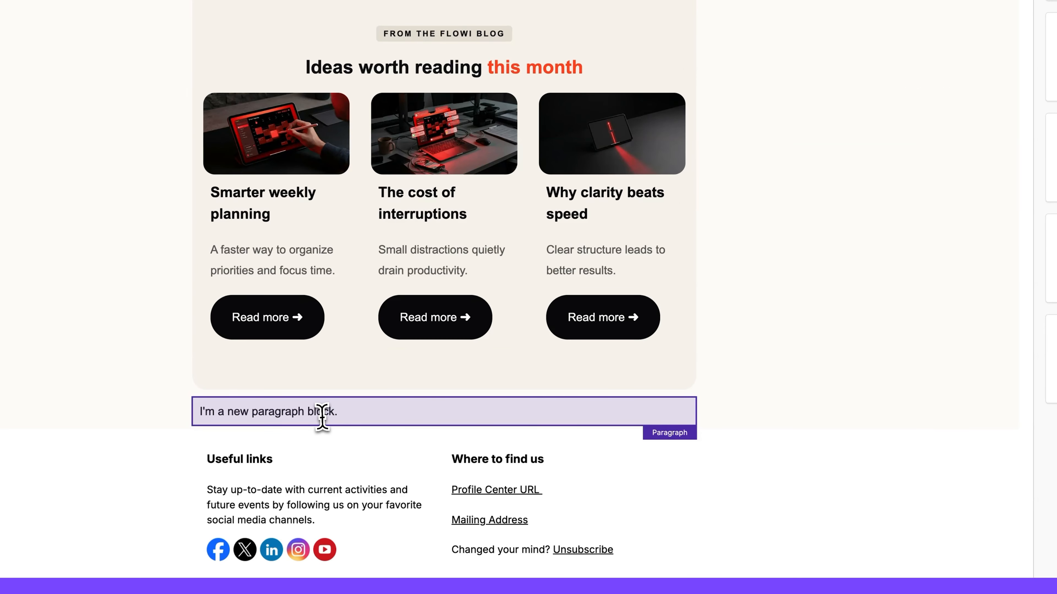
left_click(322, 417)
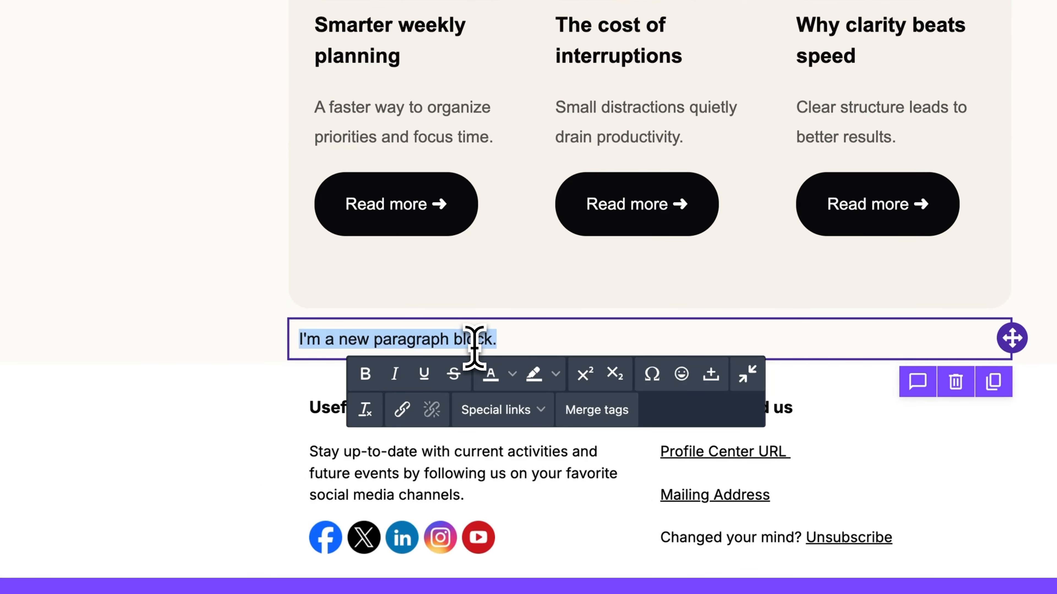
Replace the selected placeholder text with the Tracking Pixel merge tag from the SFMC category.
left_click(603, 416)
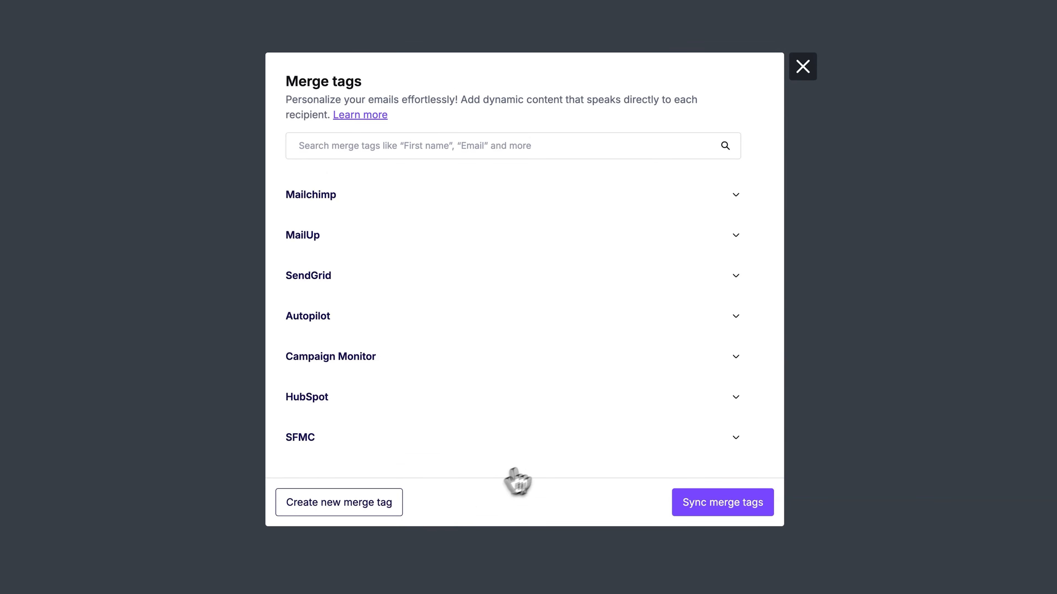
left_click(572, 445)
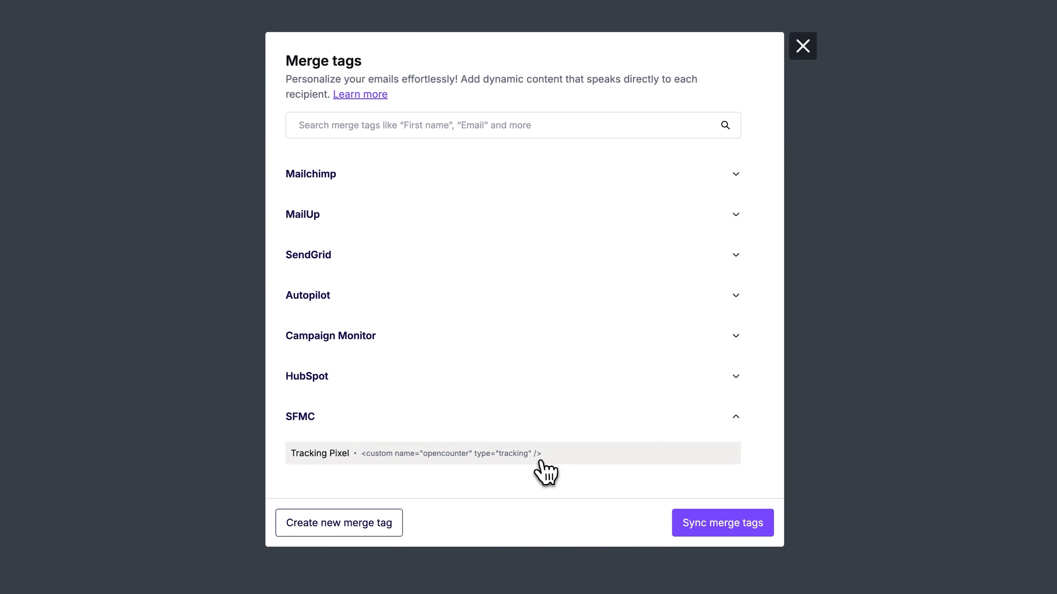
left_click(523, 458)
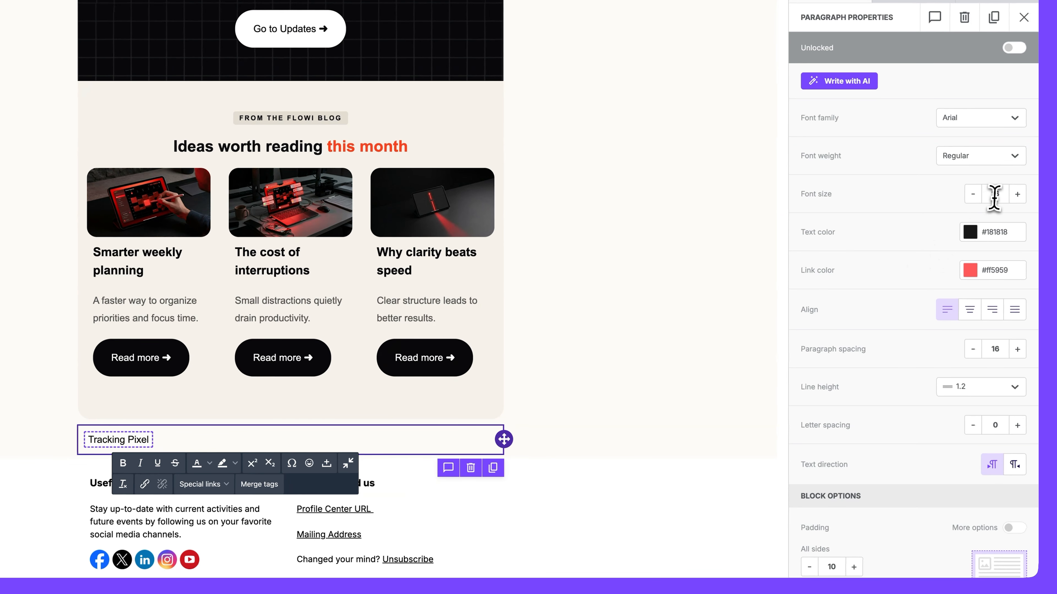
Minimise the tracking pixel paragraph by setting font size and paragraph spacing to 1 and padding on all sides to 0.
left_click(995, 193)
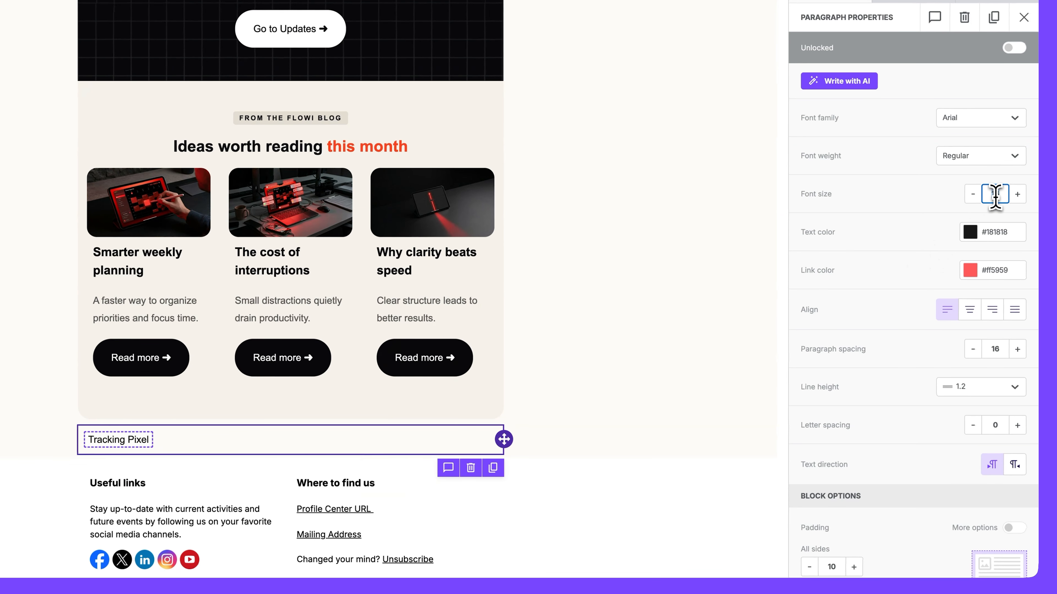
type("1")
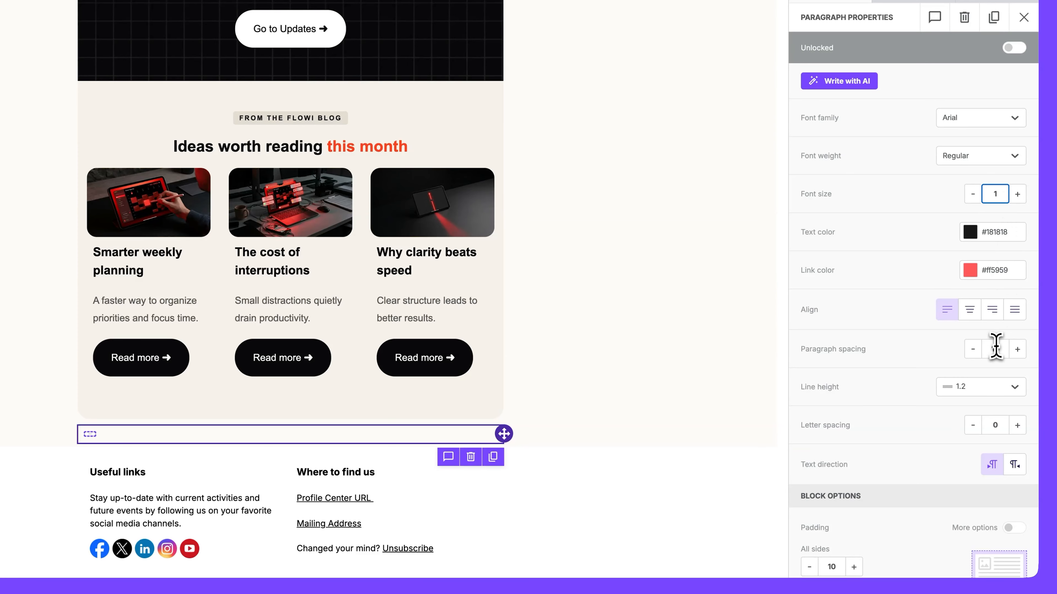
scroll(995, 349, "down", 3)
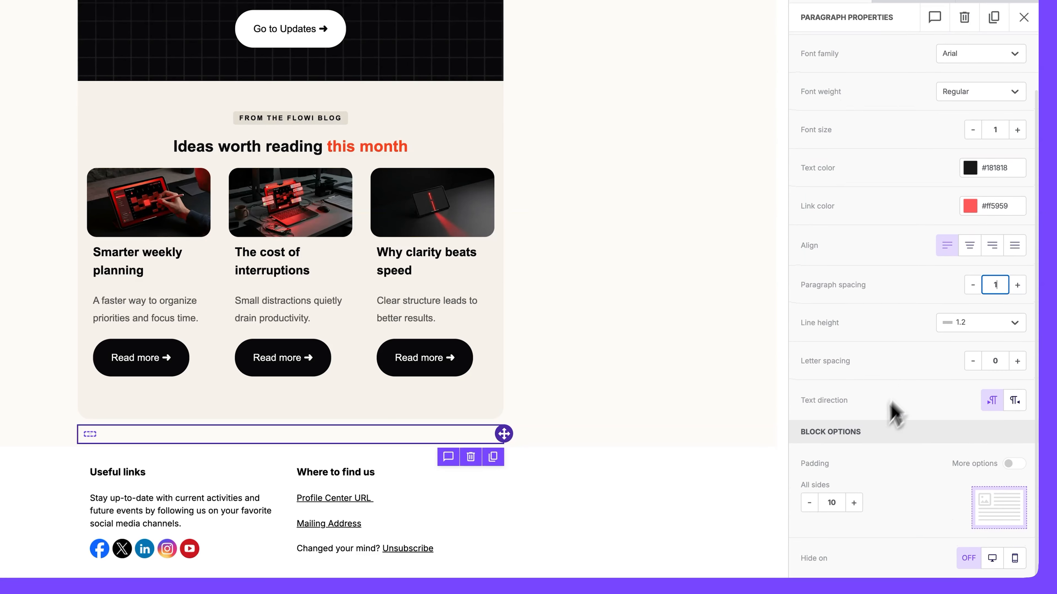
left_click(809, 505)
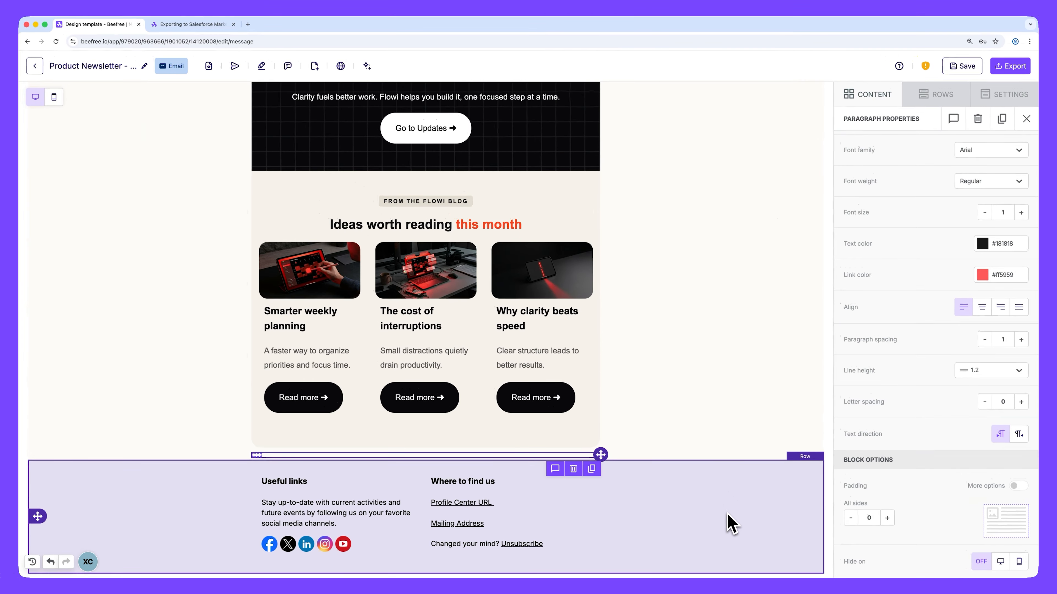
left_click(730, 526)
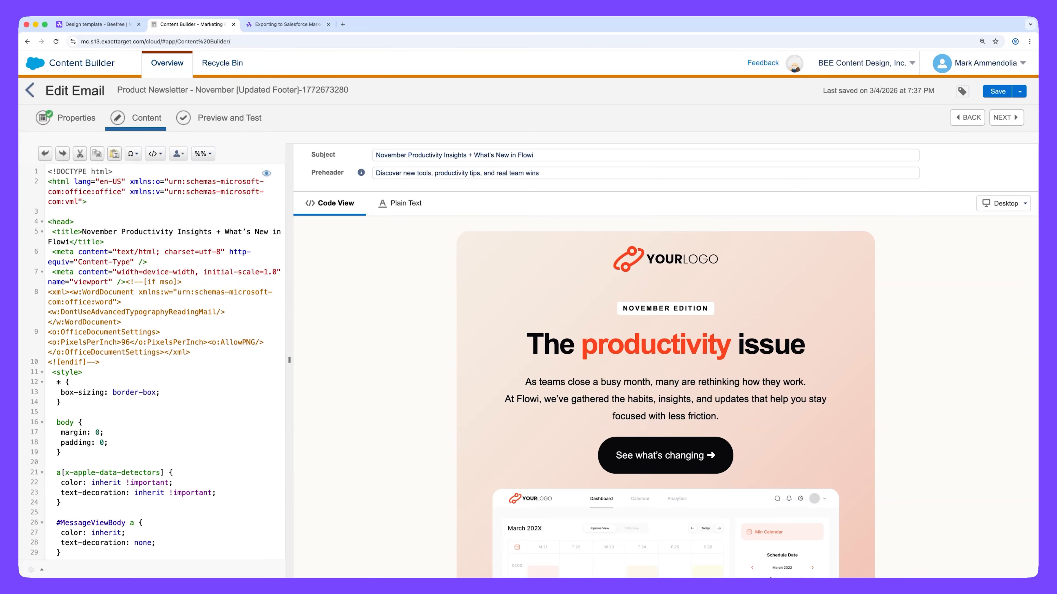
Examine the rendered preview of the exported newsletter in Salesforce Content Builder.
scroll(665, 397, "down", 15)
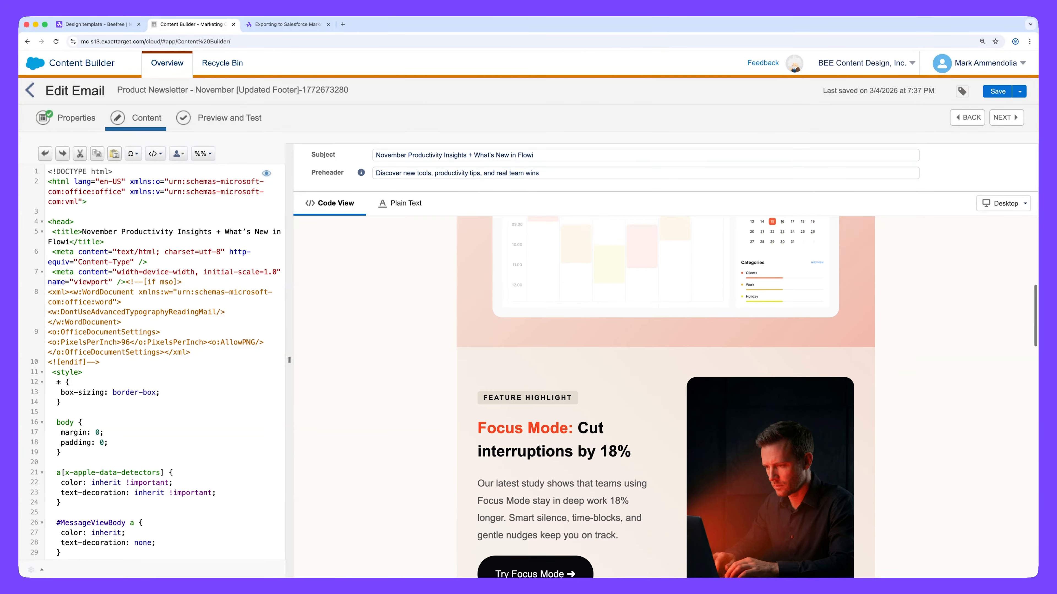
scroll(665, 395, "down", 10)
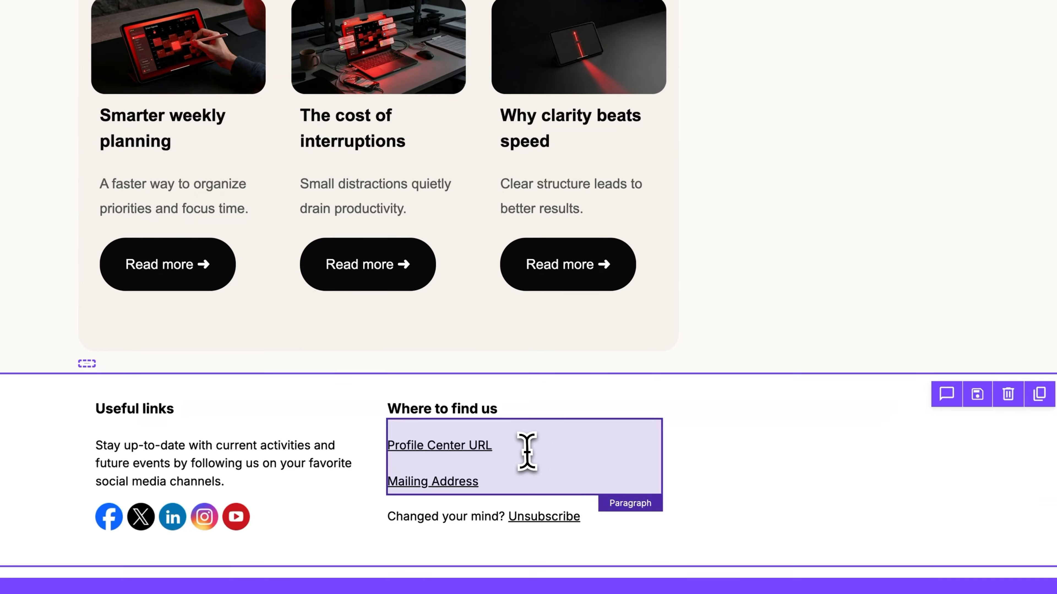
Remove the Profile Center URL, Mailing Address and Unsubscribe links from the footer's "Where to find us" column.
left_click_drag(510, 504, 428, 501)
left_click_drag(491, 483, 392, 494)
left_click_drag(587, 519, 512, 510)
left_click(770, 437)
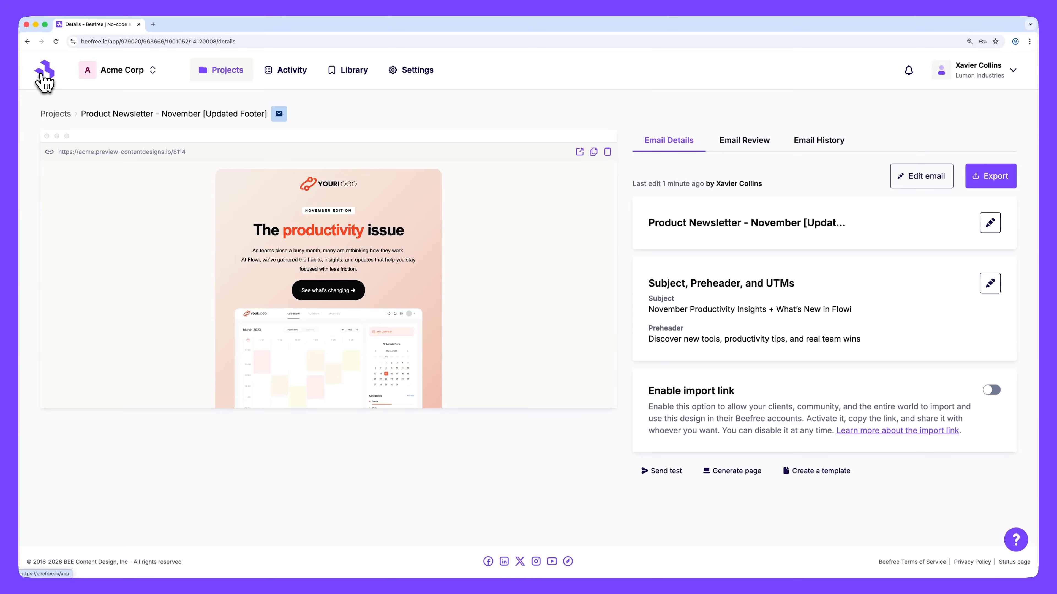
Start a new special link in the workspace settings and name it "Profile Center Link".
left_click(404, 78)
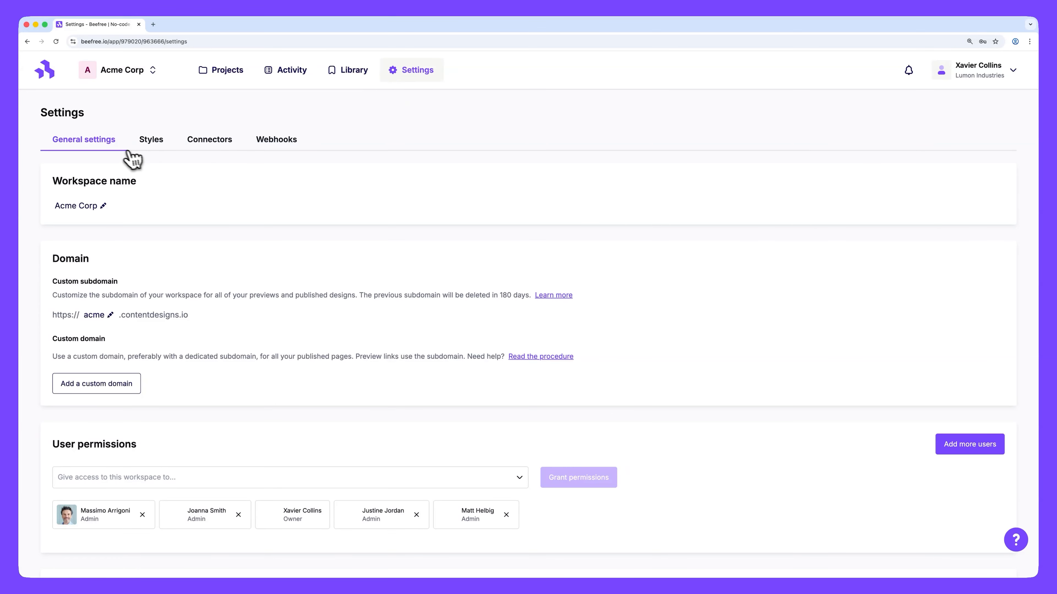
scroll(854, 417, "down", 13)
scroll(881, 431, "down", 8)
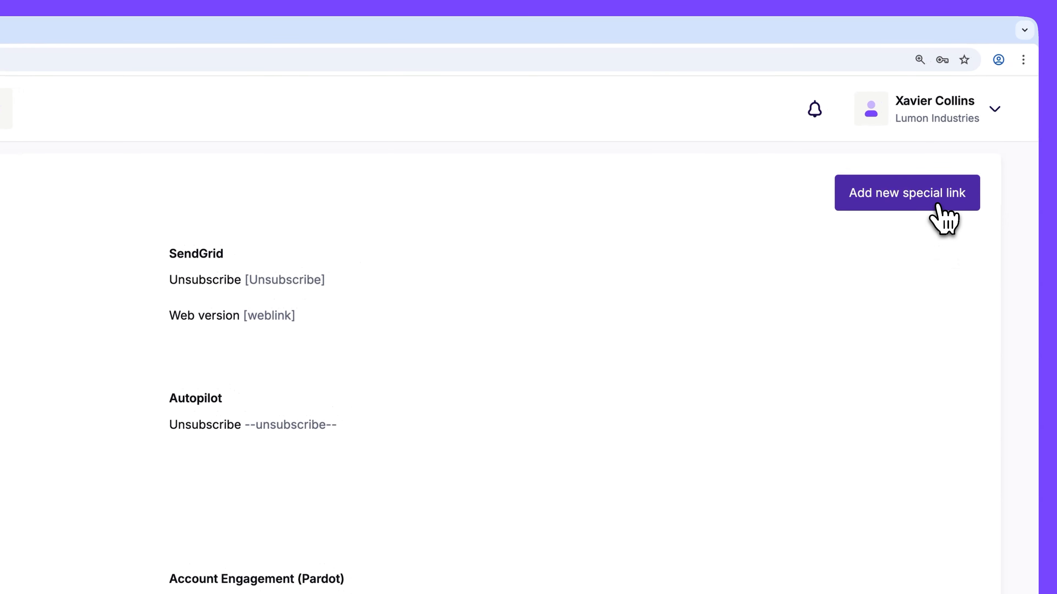
left_click(940, 206)
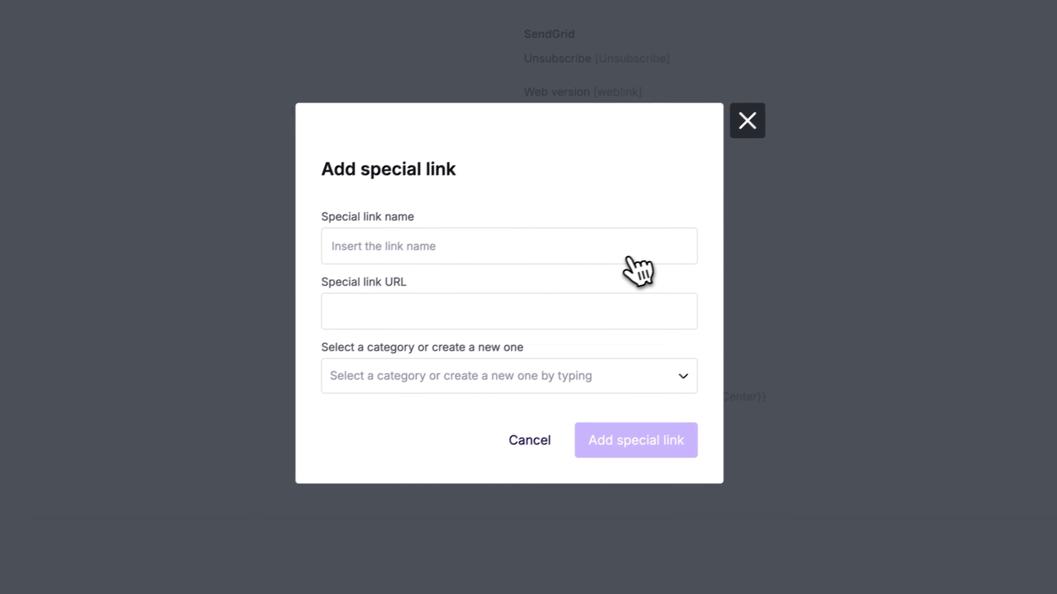
left_click(624, 250)
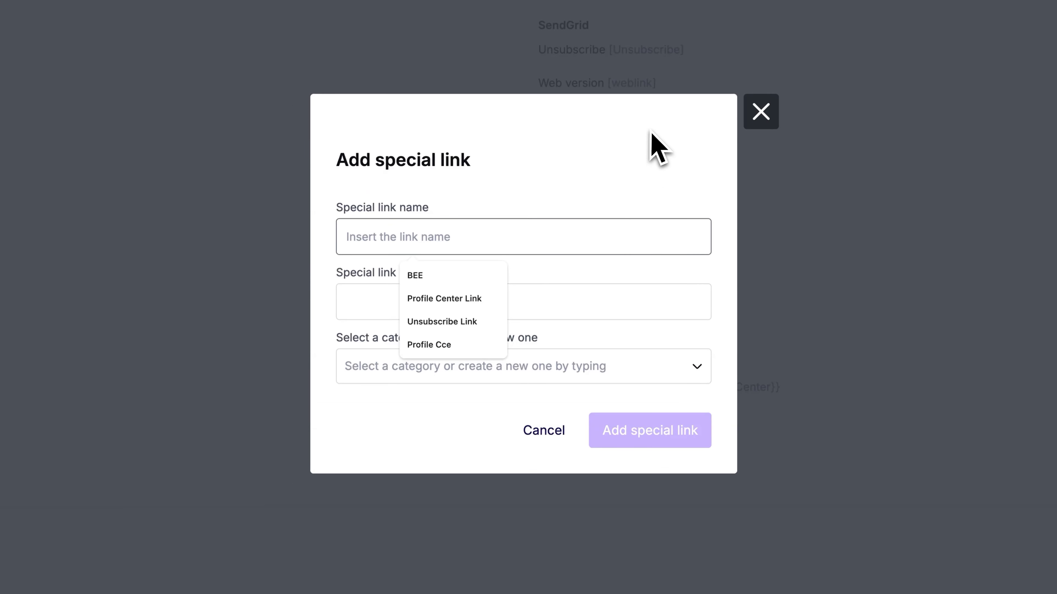
type("Profile Center Link")
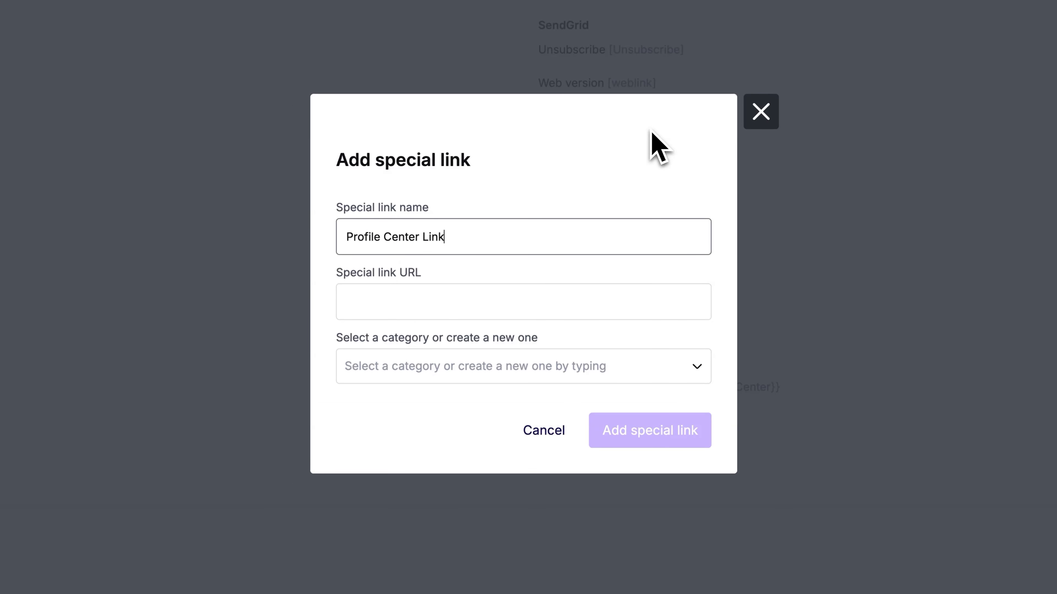
Set the special link's URL to <a href="%%profile_center_url%%" alias="Update Profile">Update Profile</a>.
key("Tab")
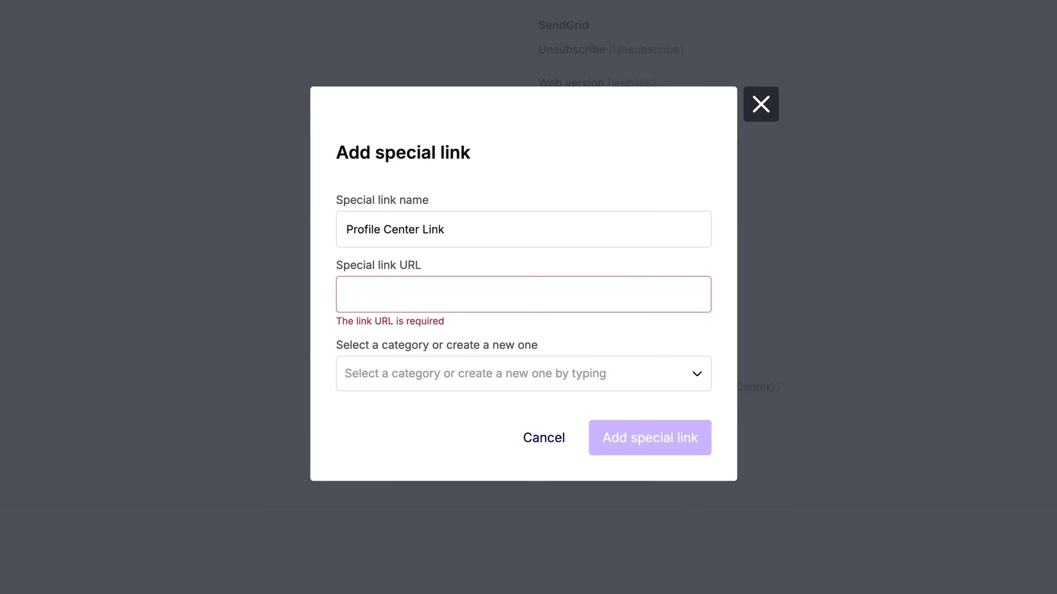
left_click(637, 302)
type("<a href=\"%%profile_center_url%%\" alias=\"Update Profile\">Update Profile</a>")
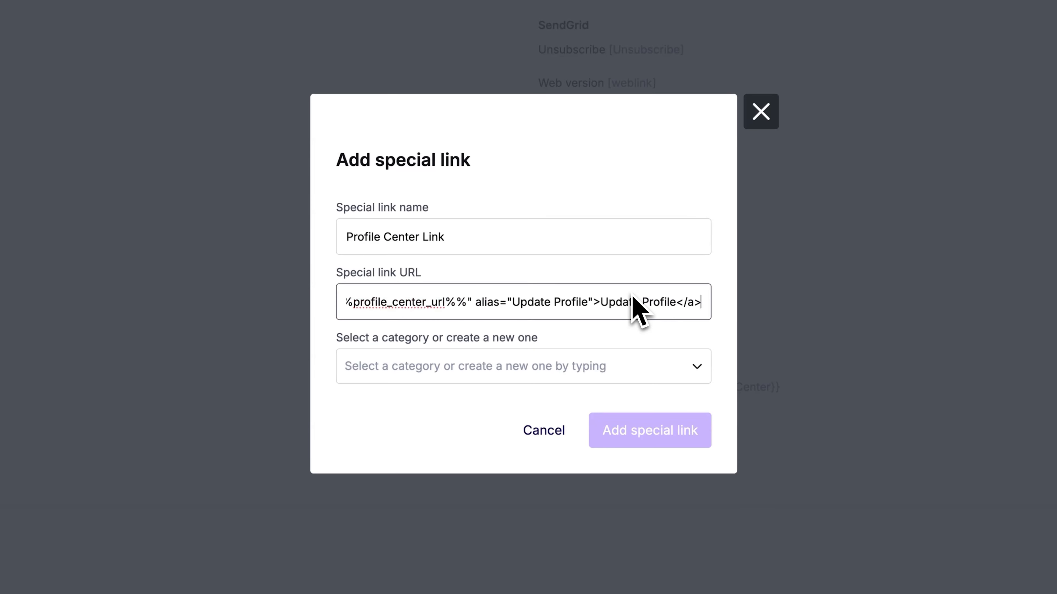
Assign the special link to a new category named "SFMC" and add it.
left_click(505, 362)
type("SFMC")
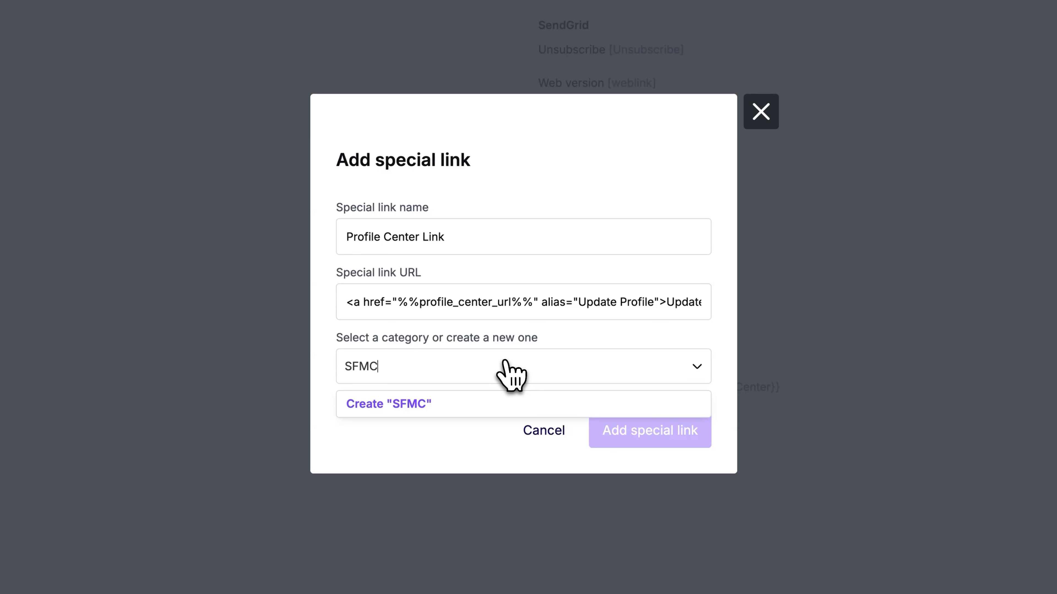
left_click(504, 405)
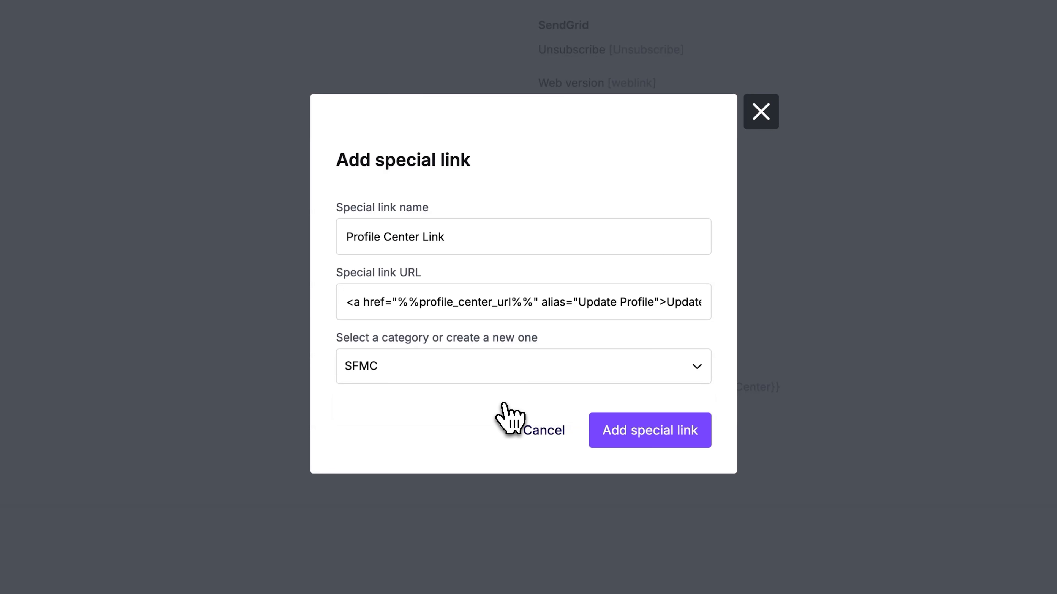
left_click(650, 437)
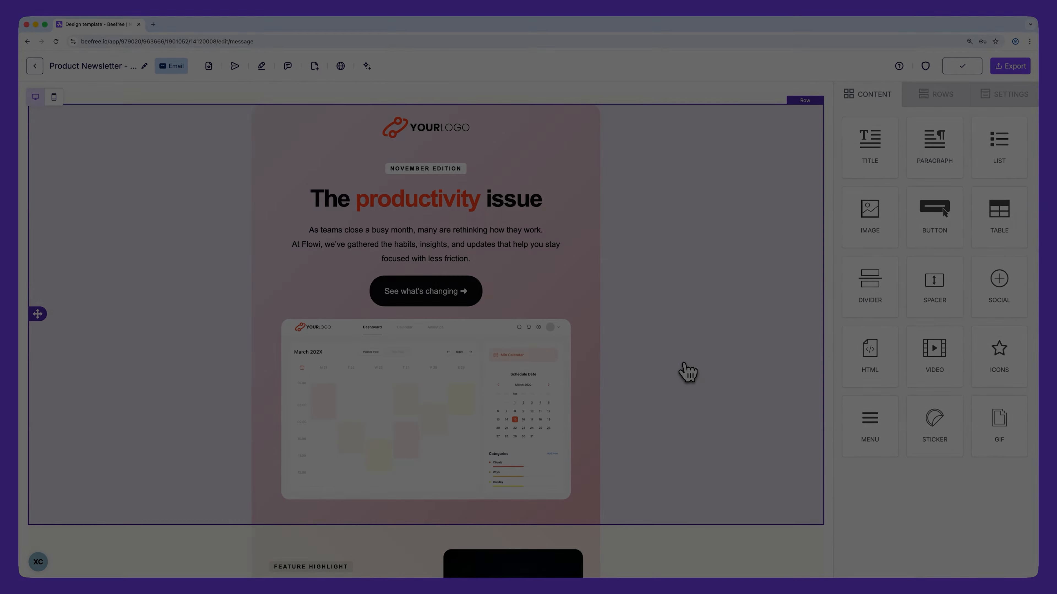
Insert the SFMC Profile Center Link in the empty footer paragraph under "Where to find us" and start exporting the newsletter.
scroll(684, 370, "down", 15)
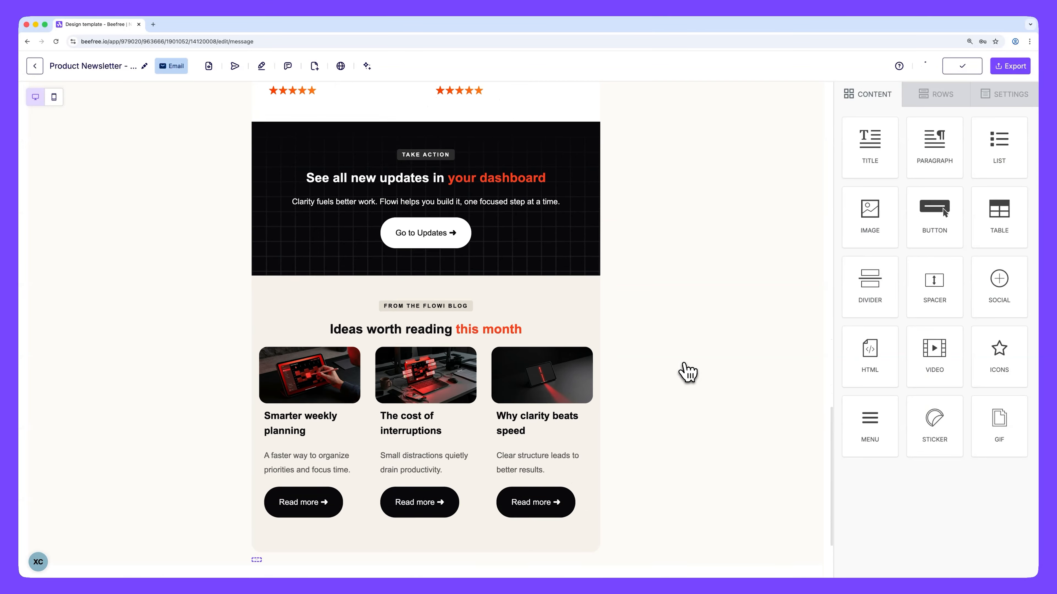
scroll(687, 372, "down", 3)
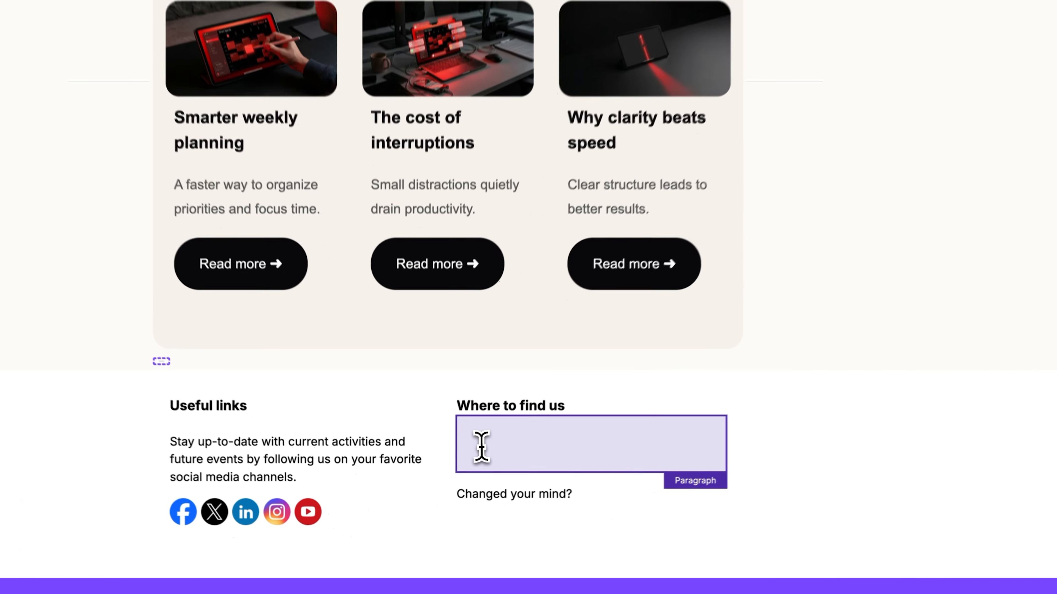
left_click(481, 446)
left_click(635, 513)
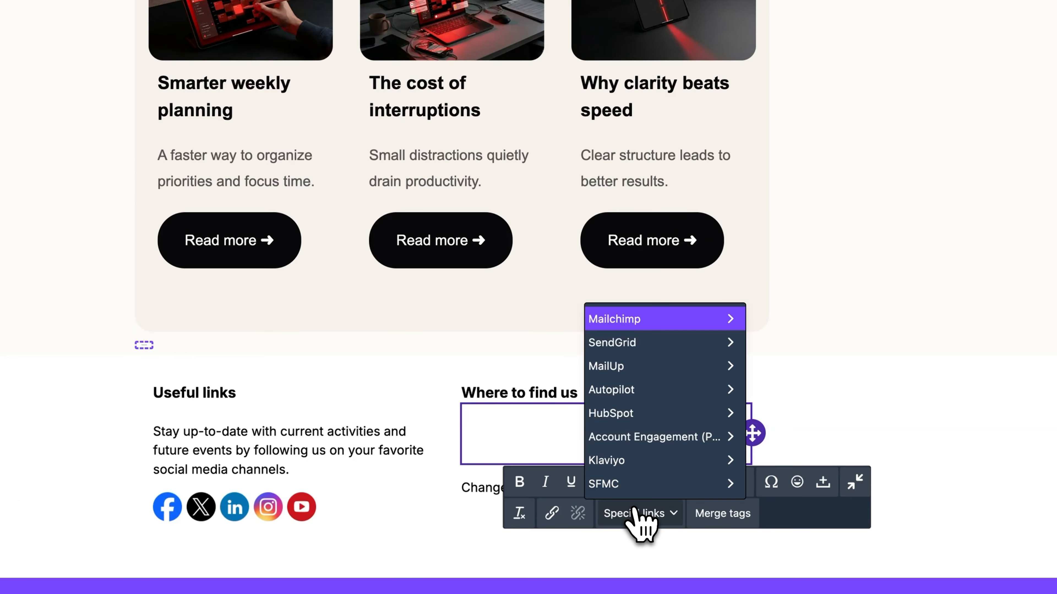
mouse_move(647, 487)
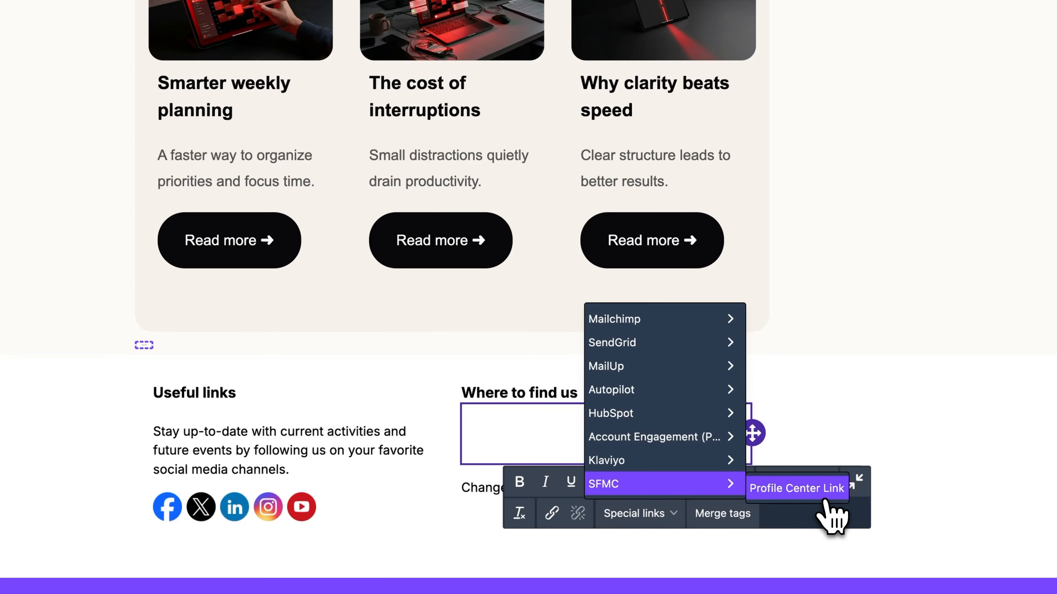
left_click(825, 499)
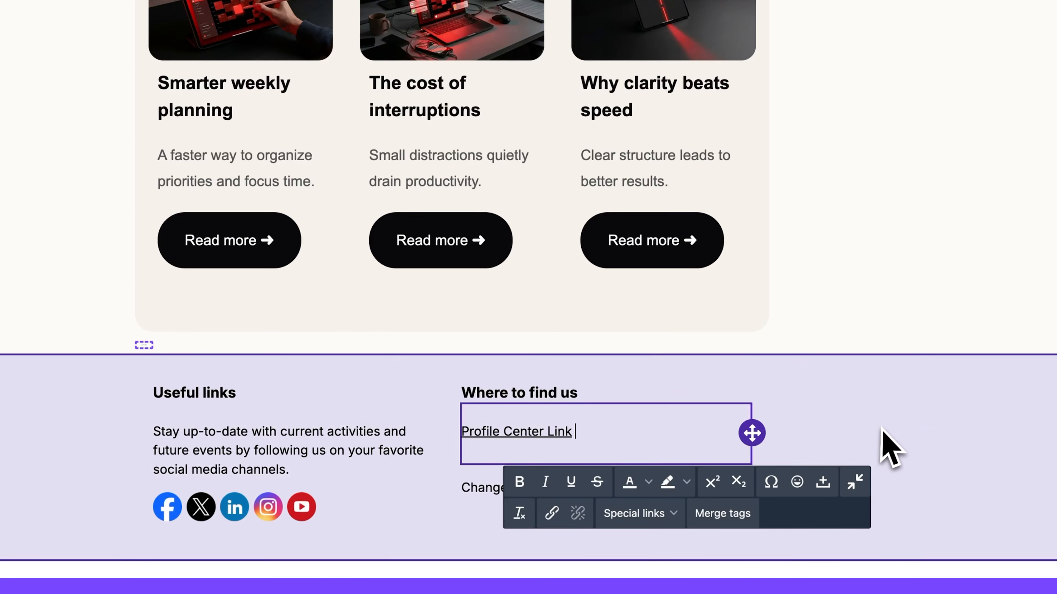
left_click(886, 427)
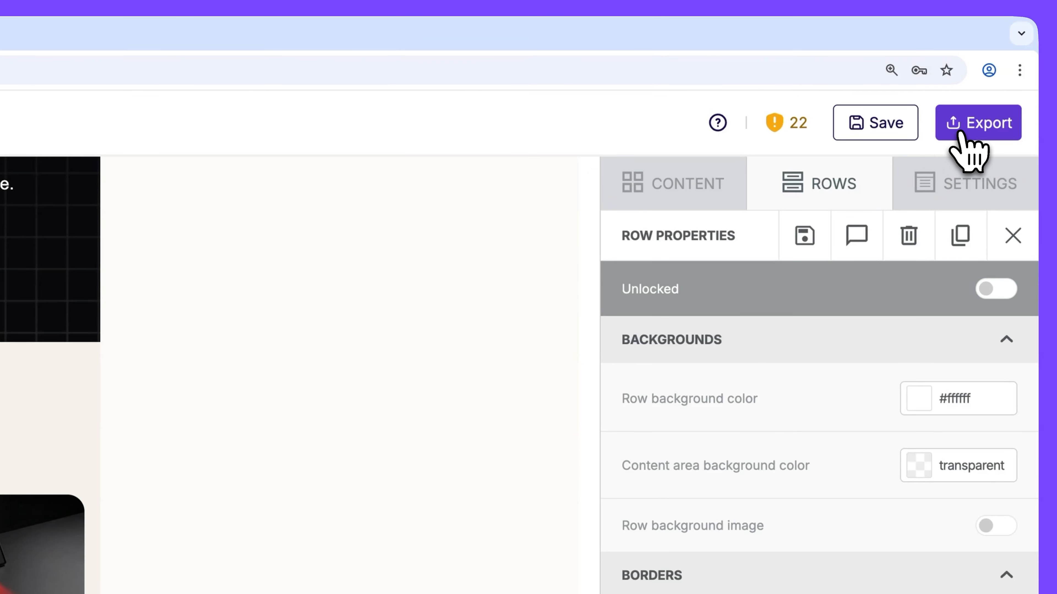
left_click(959, 133)
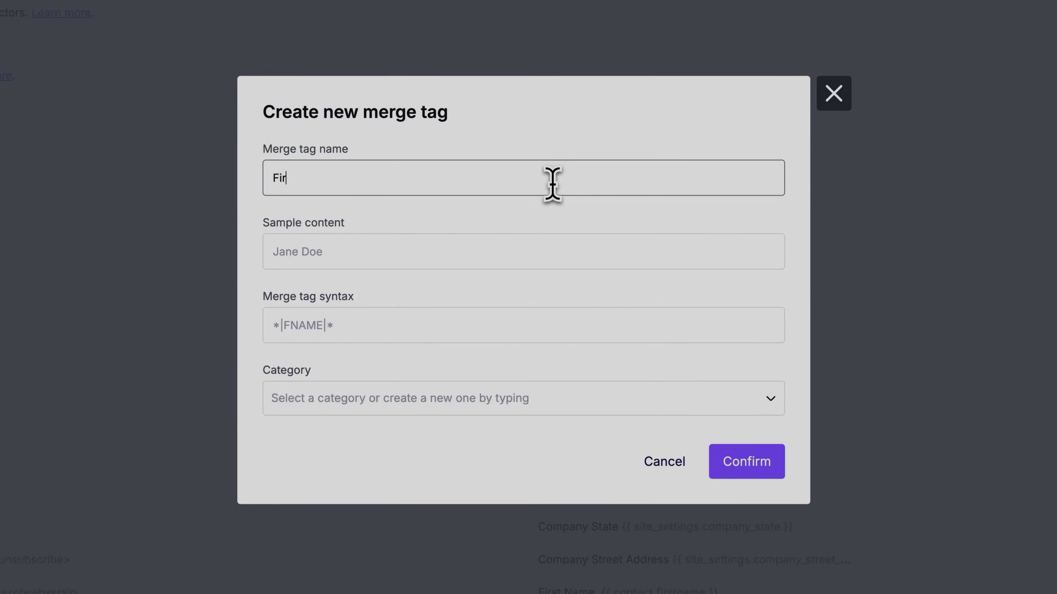
Name the new merge tag "First name", with sample content "Customer" and syntax %%firstname%%.
type("rst name")
left_click(473, 253)
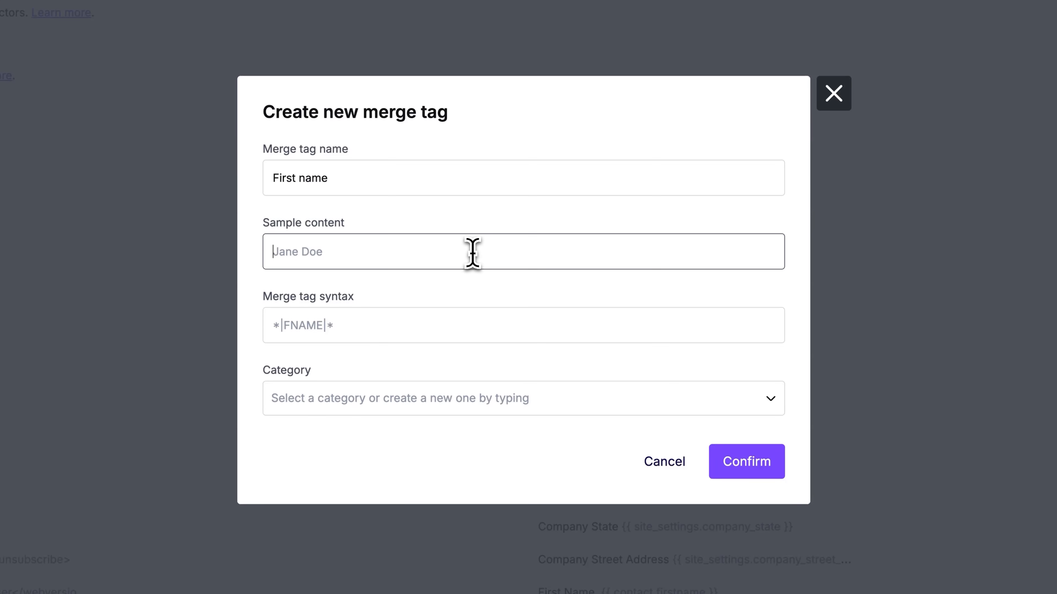
left_click(471, 324)
type("%%firstname")
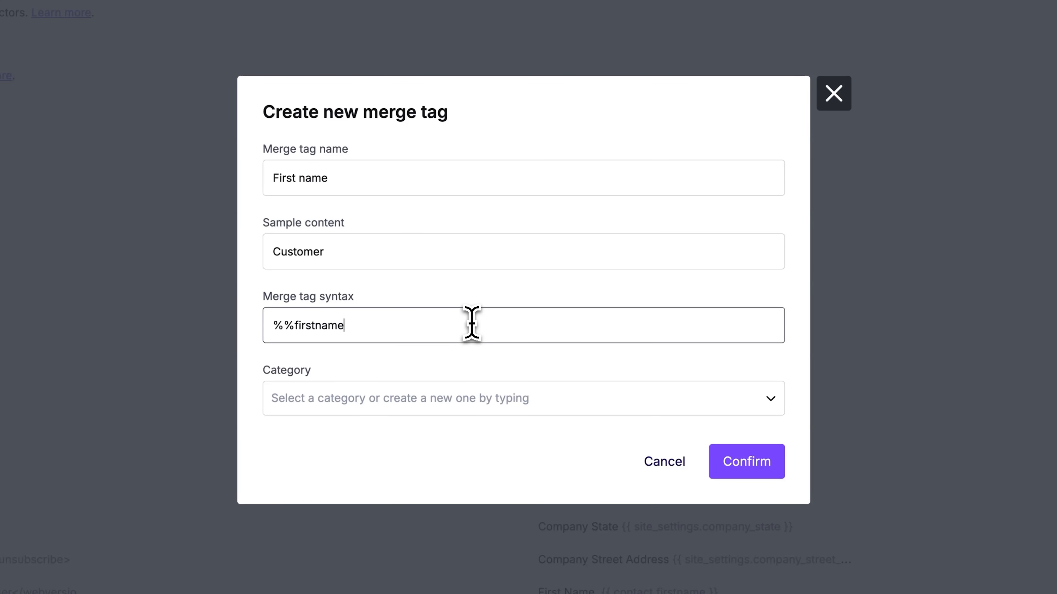
type("%%")
Assign the First name merge tag to the existing SFMC category.
key("Tab")
type("SFMC")
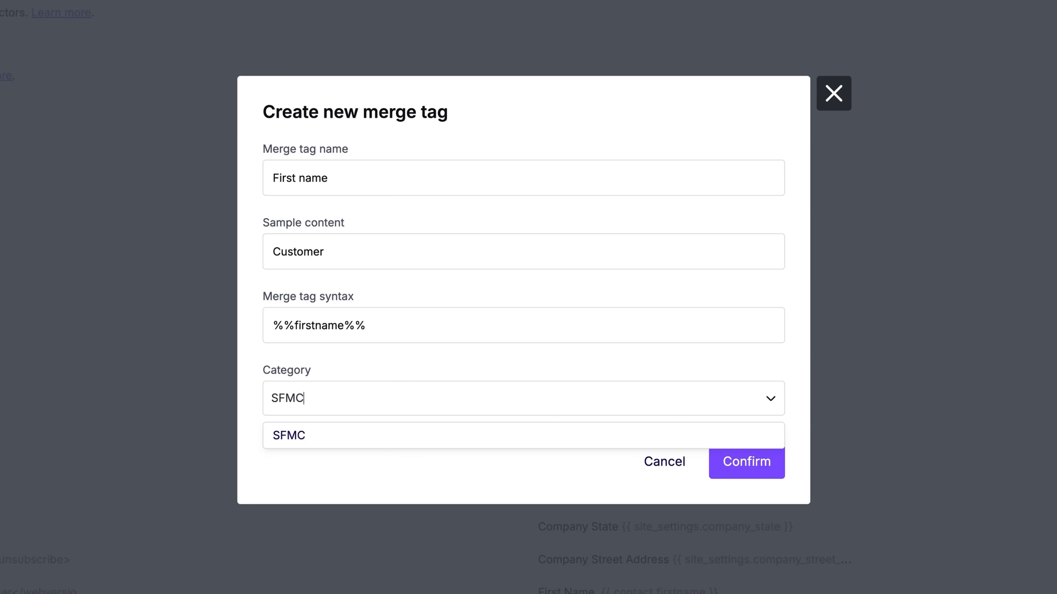
key("Return")
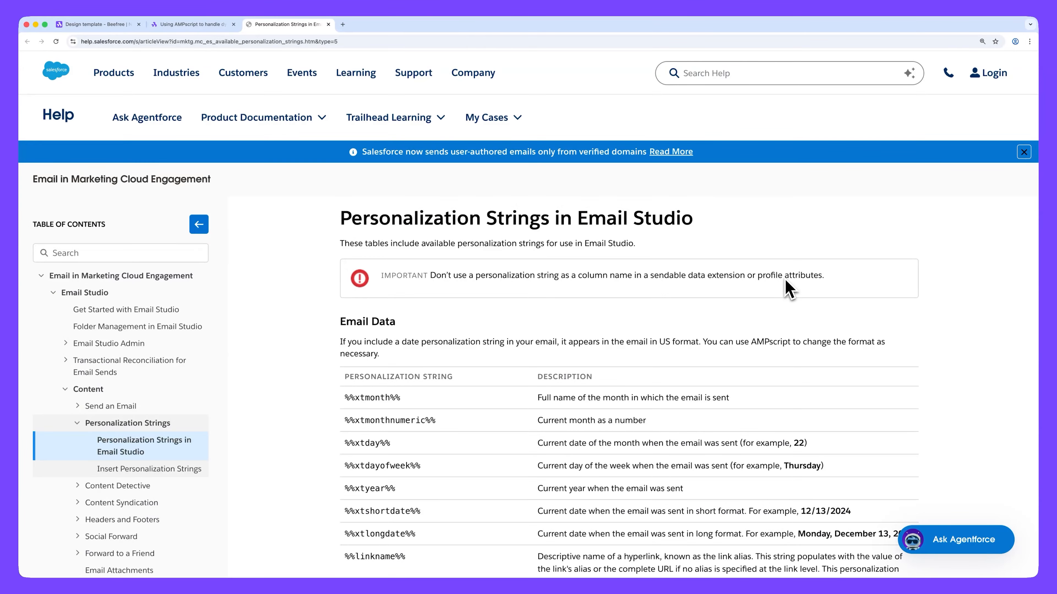
Read through the email data personalization strings in the Salesforce help article.
scroll(788, 288, "down", 7)
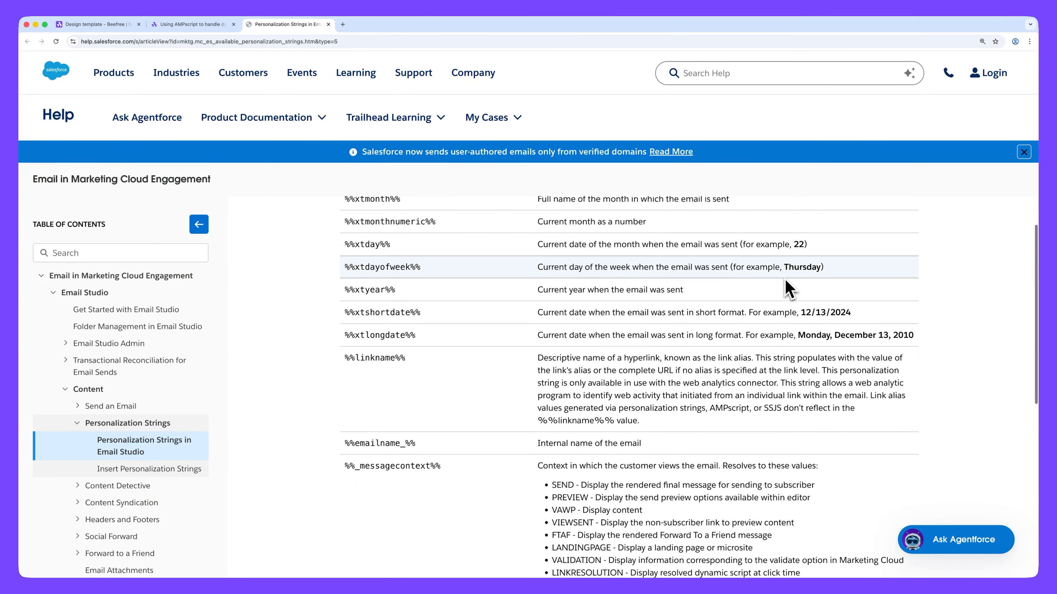
scroll(788, 287, "down", 1)
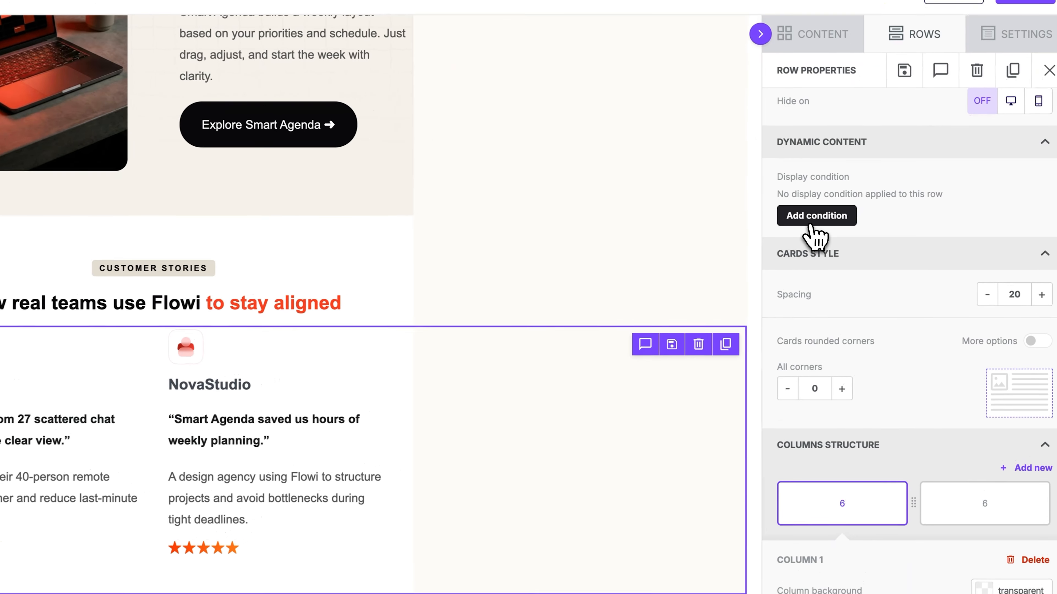
left_click(812, 225)
left_click(333, 410)
type("<!--%%[IF @contactCity !== \"Chicago\" THEN]%%-->")
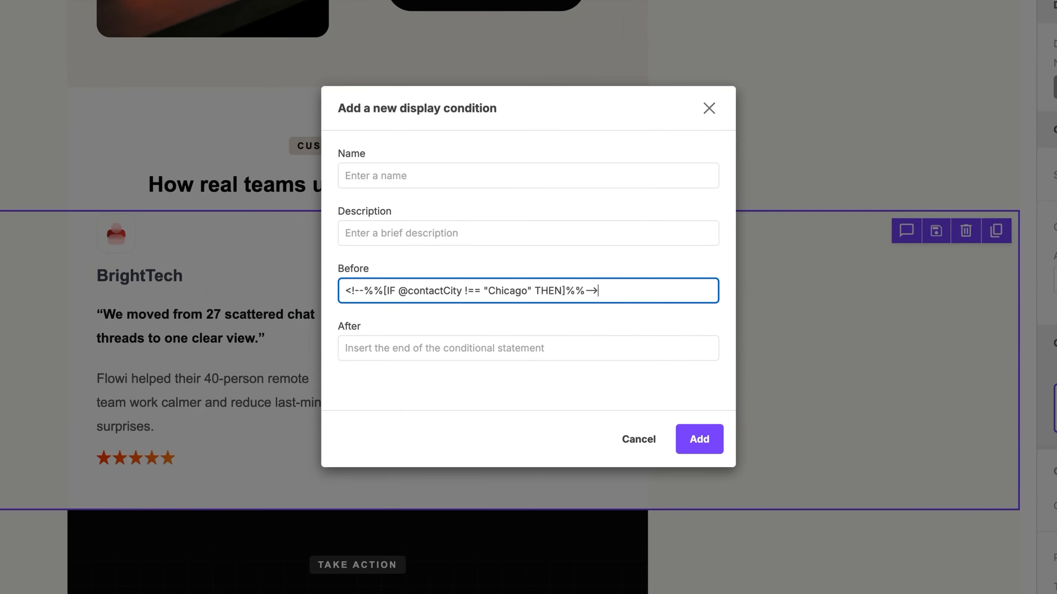
left_click(609, 351)
type("<!--%%[ENDIF]%%-->")
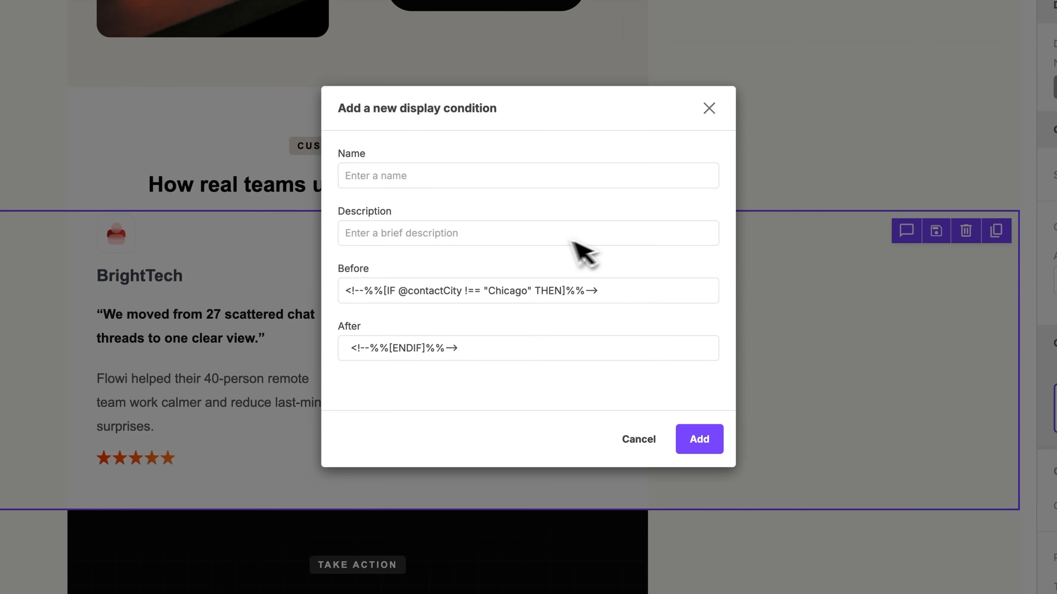
Describe the condition as "Content is displayed to Chicago-based contacts", name it "Chicago" and add it.
left_click(544, 240)
type("Content is displayed to Chicago-based contacts")
left_click(414, 181)
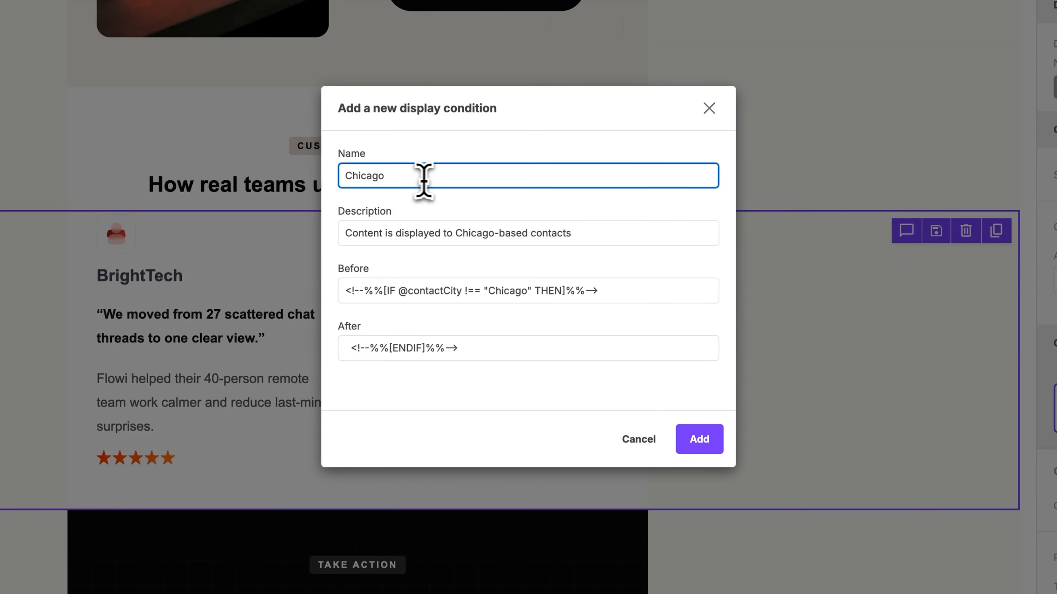
left_click(624, 402)
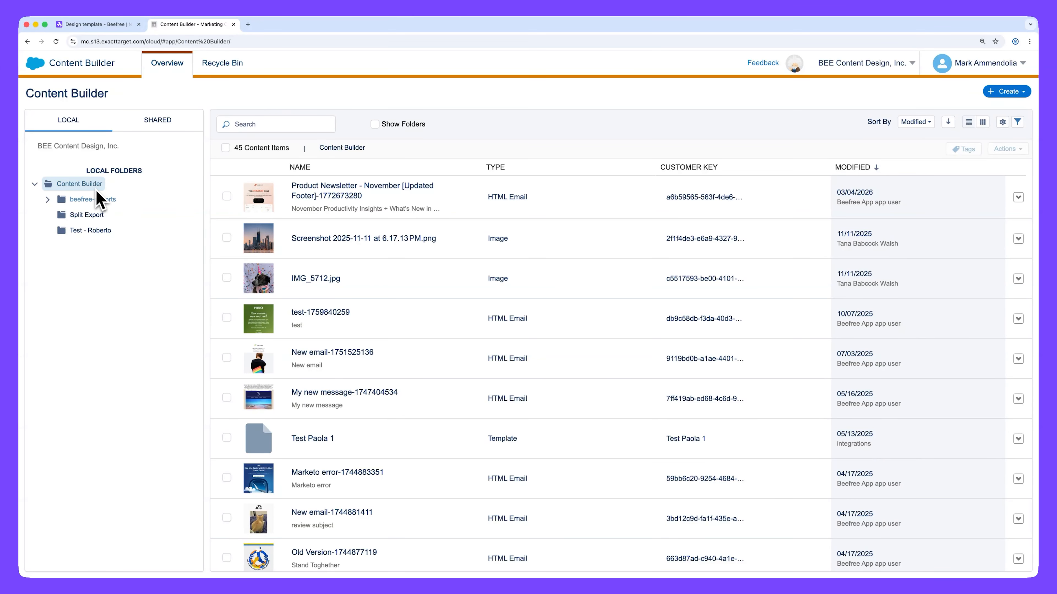
In Salesforce Content Builder, open the Product Newsletter - November [Updated Footer] email for editing.
left_click(346, 203)
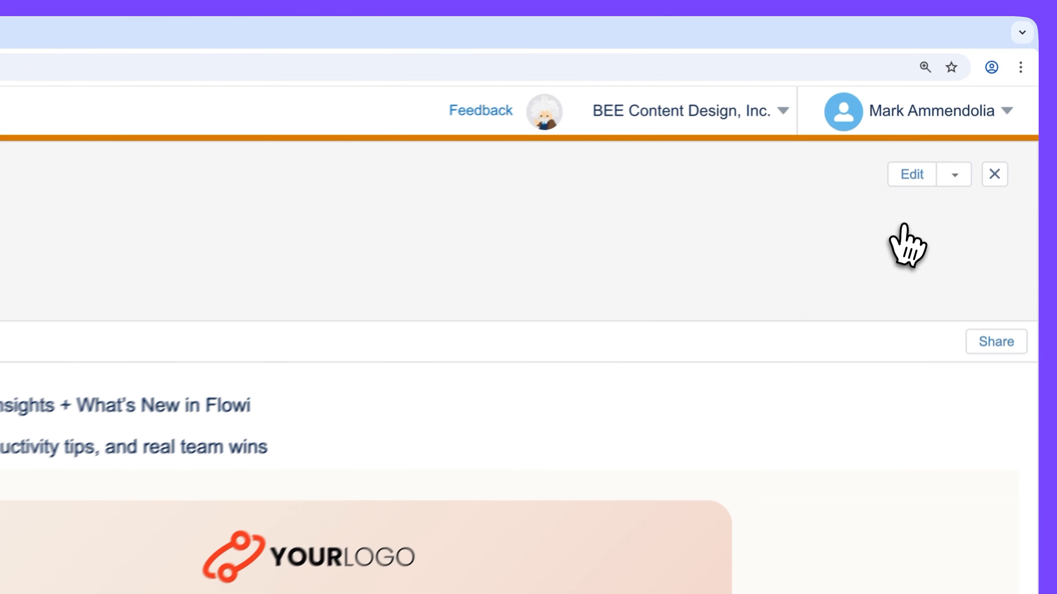
left_click(977, 94)
left_click(853, 240)
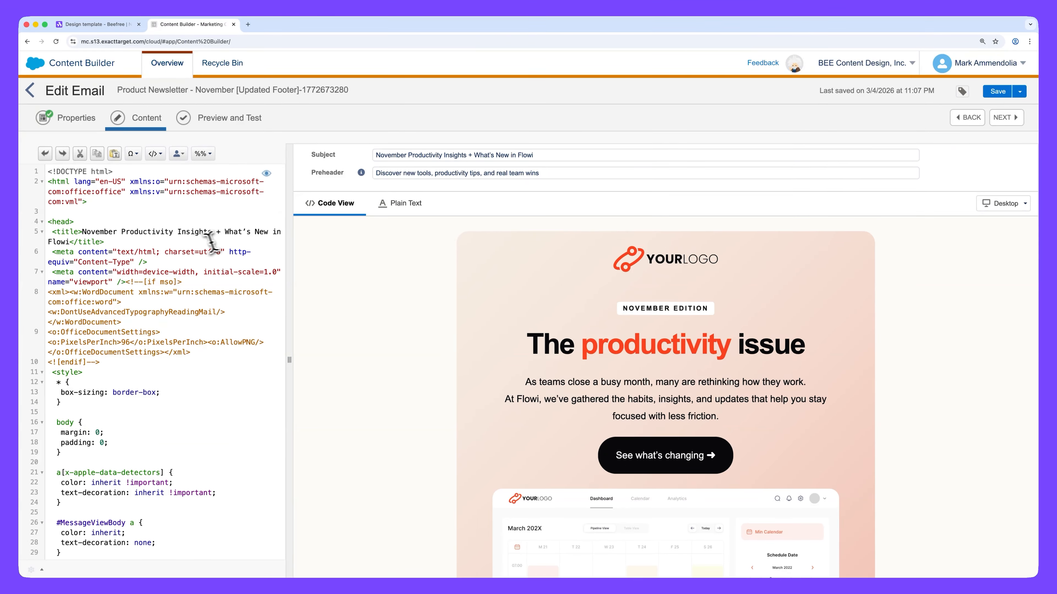
Search the email's HTML code for "open" and examine the opencounter tracking tag.
key("super+f")
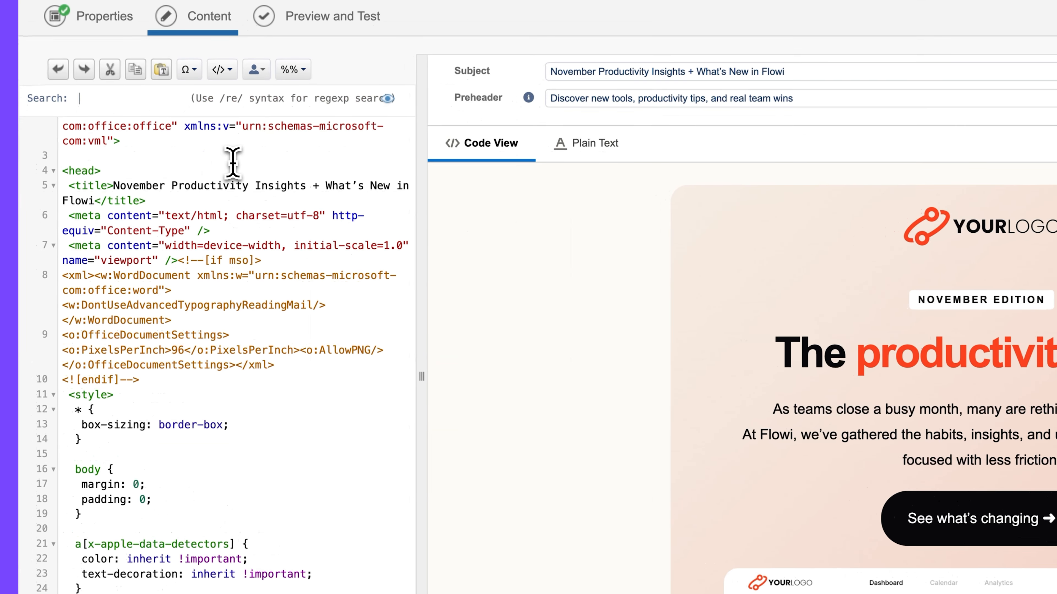
type("open")
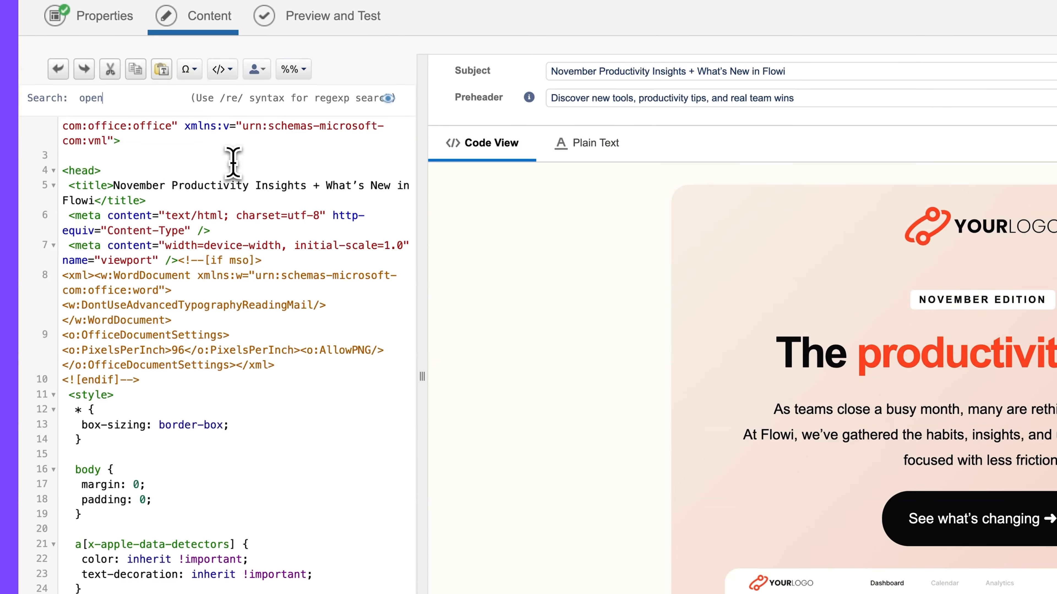
scroll(300, 330, "down", 6)
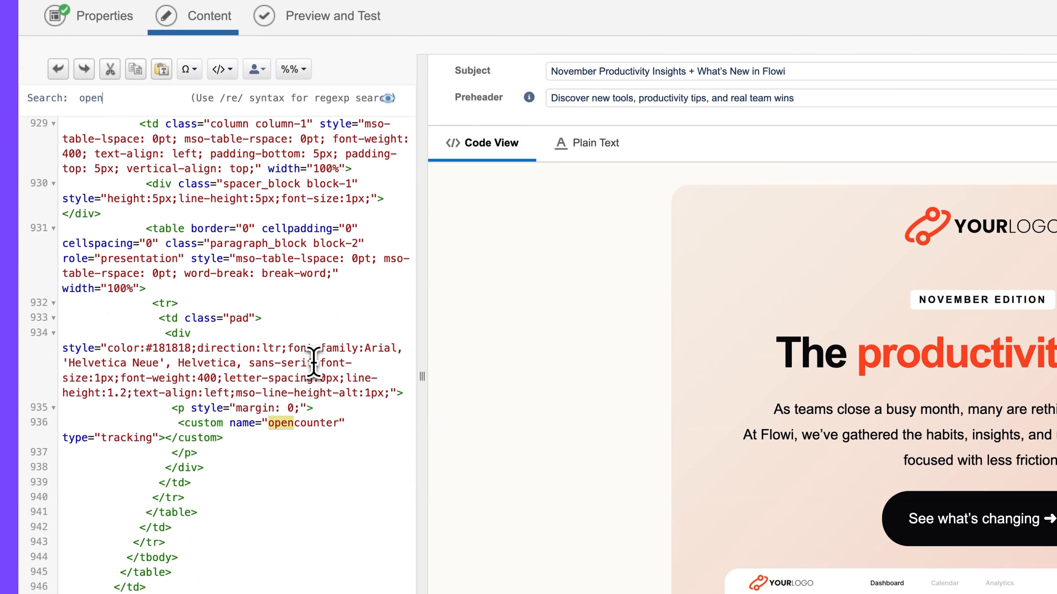
left_click_drag(268, 363, 149, 379)
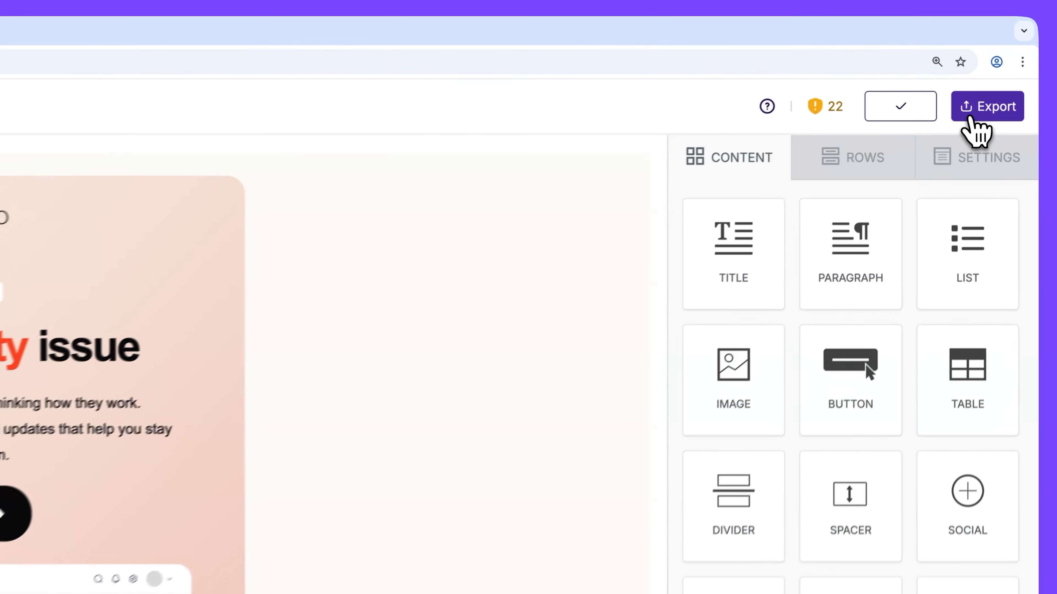
Back in Beefree, start exporting the newsletter and open the connection form for the Salesforce Marketing Cloud integration.
left_click(1005, 67)
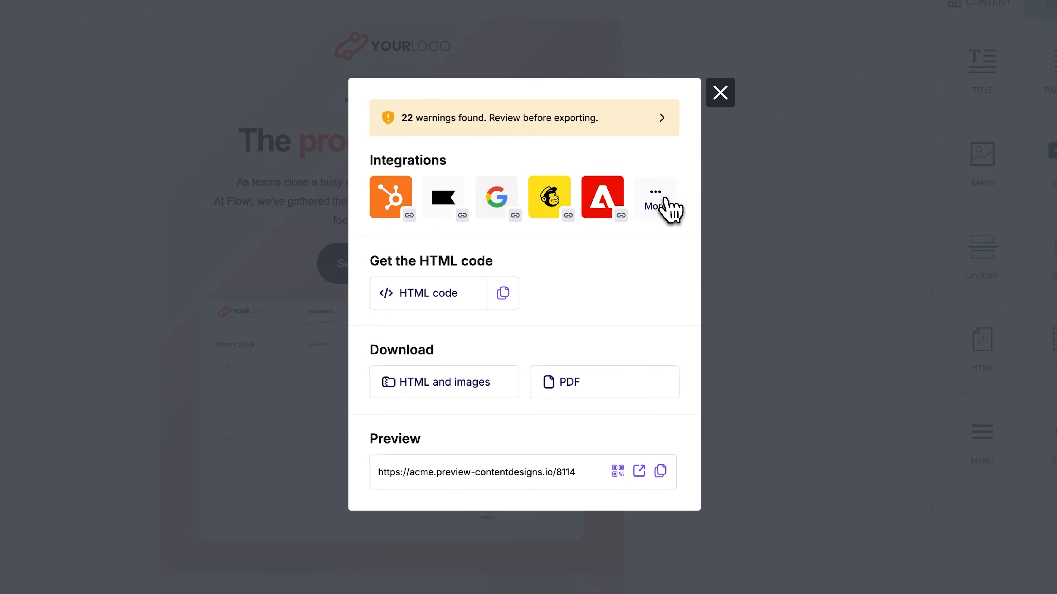
left_click(666, 207)
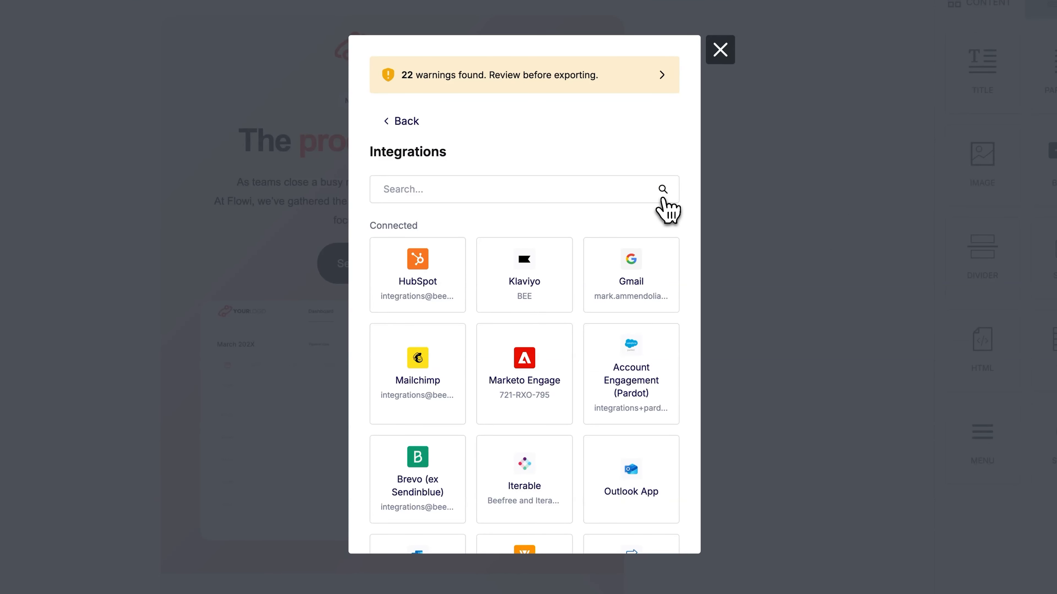
scroll(432, 339, "down", 10)
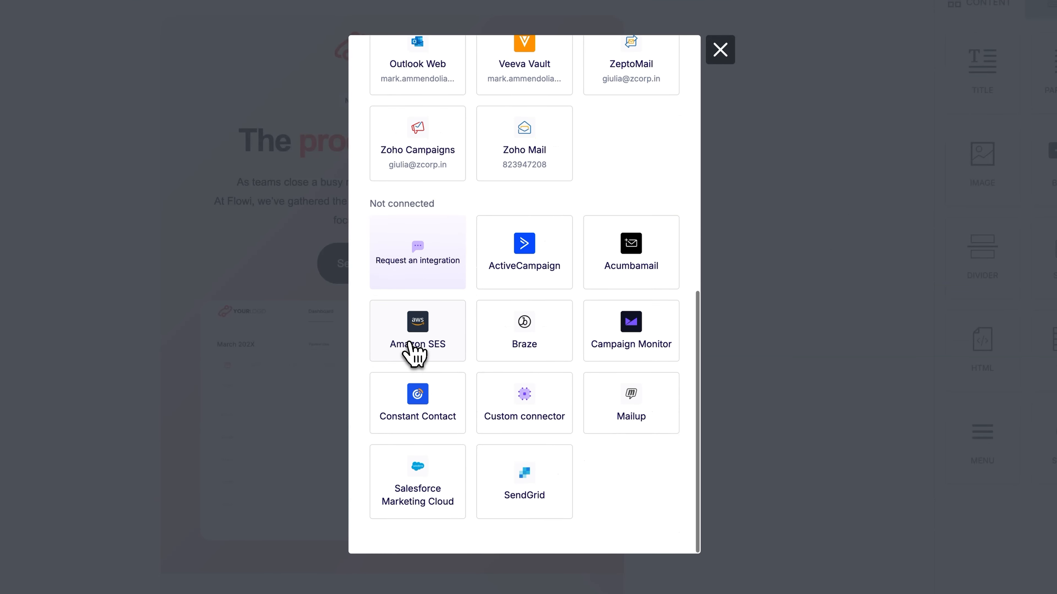
left_click(442, 495)
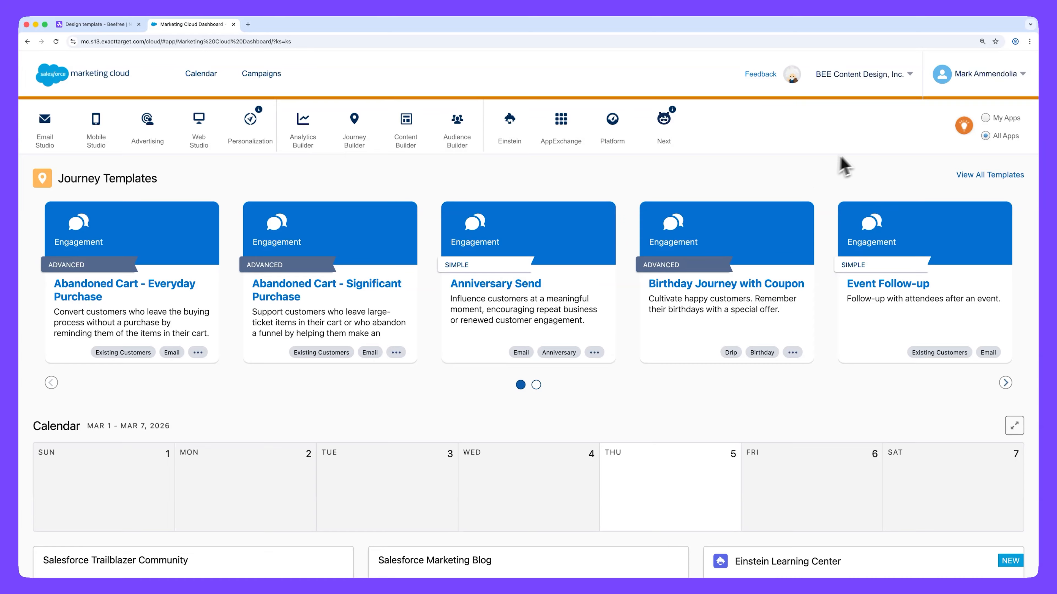
In Salesforce Marketing Cloud, open the company's Account Settings within Setup.
left_click(971, 79)
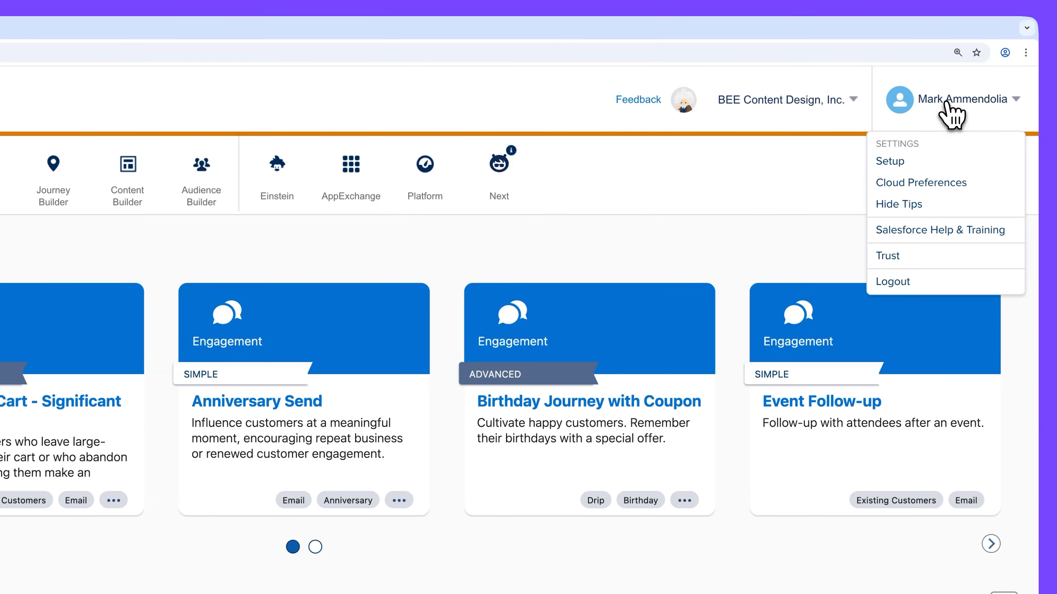
left_click(903, 165)
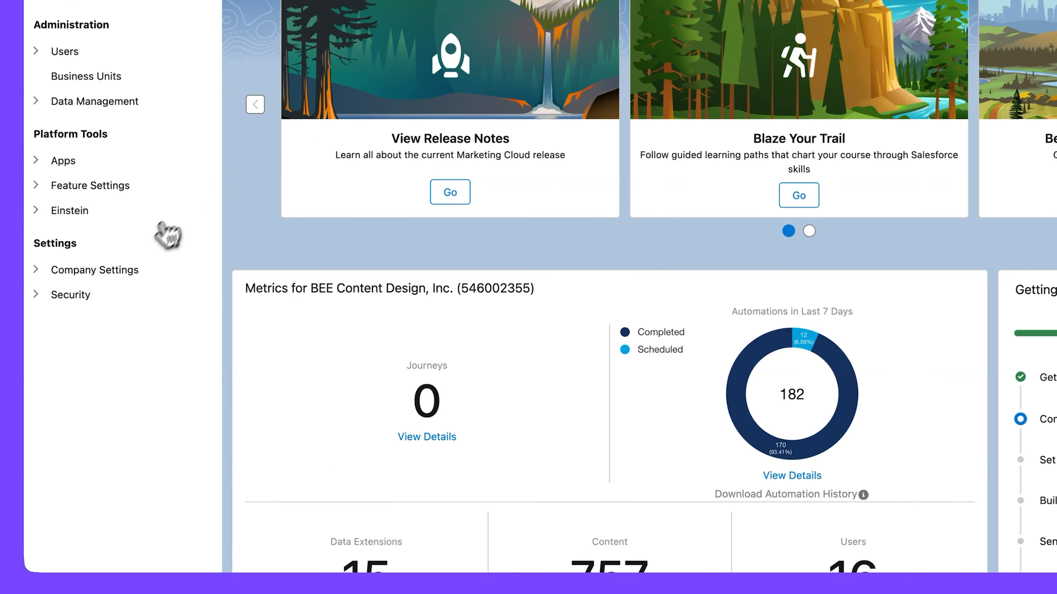
left_click(115, 269)
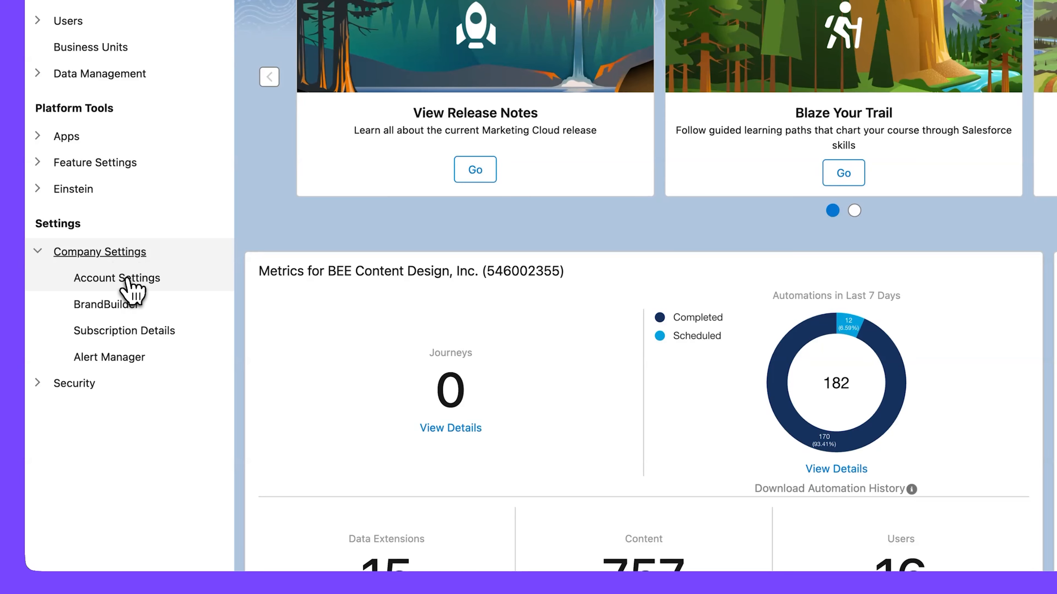
left_click(127, 278)
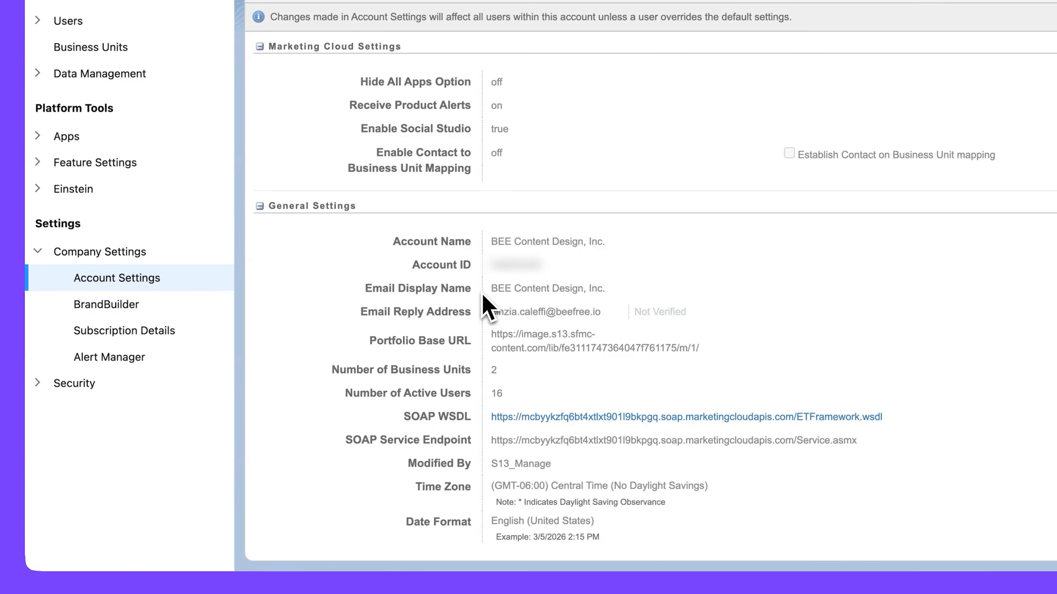
Copy the account ID from the General Settings and paste it into Beefree's Account ID field.
double_click(528, 269)
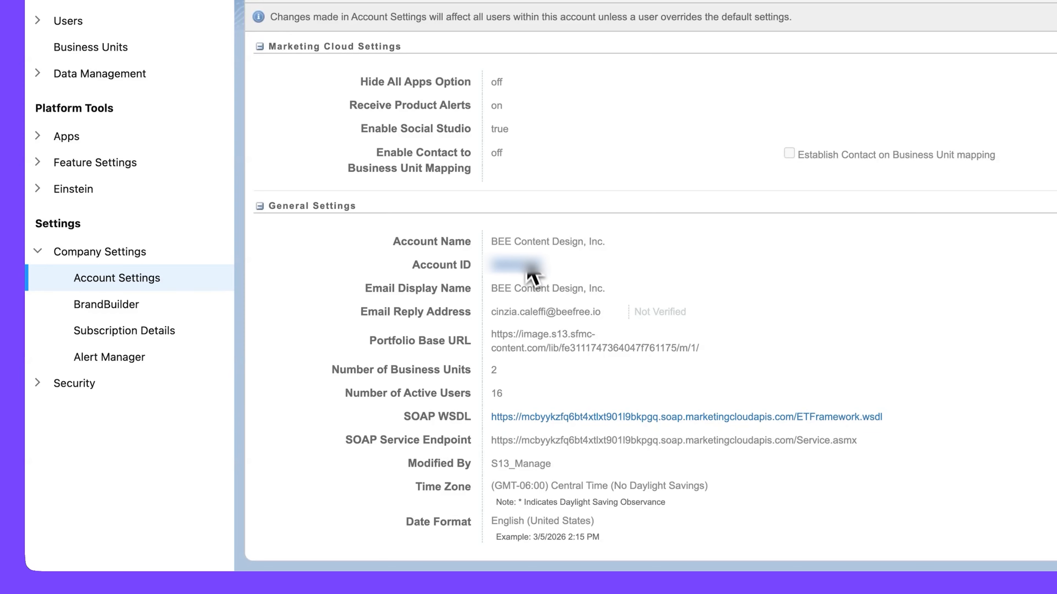
left_click(119, 27)
left_click(422, 248)
key("super+v")
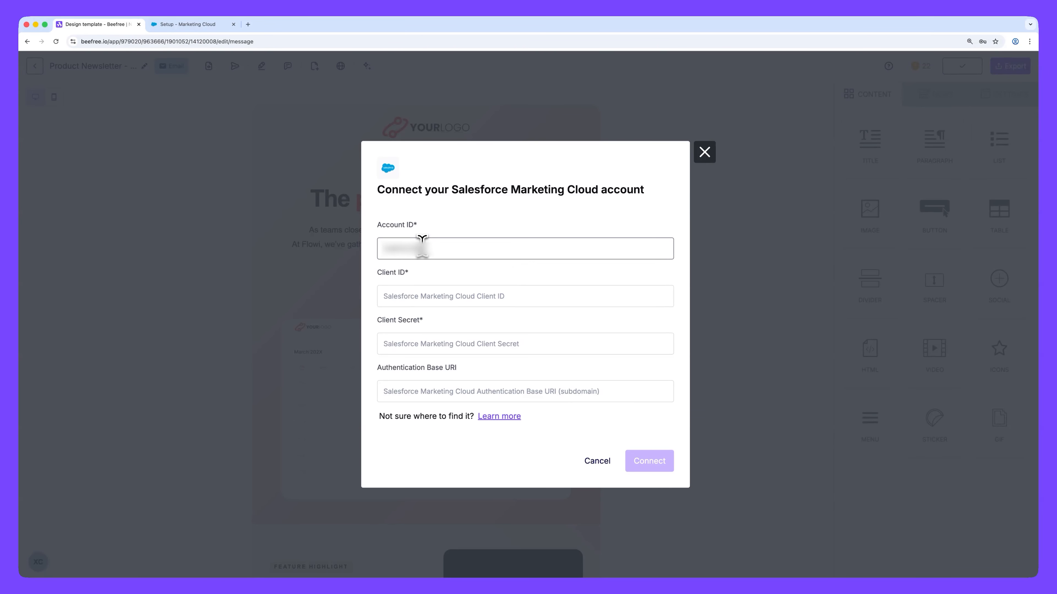
Back in Marketing Cloud Setup, create a new installed package named "Connector".
left_click(195, 25)
left_click(492, 378)
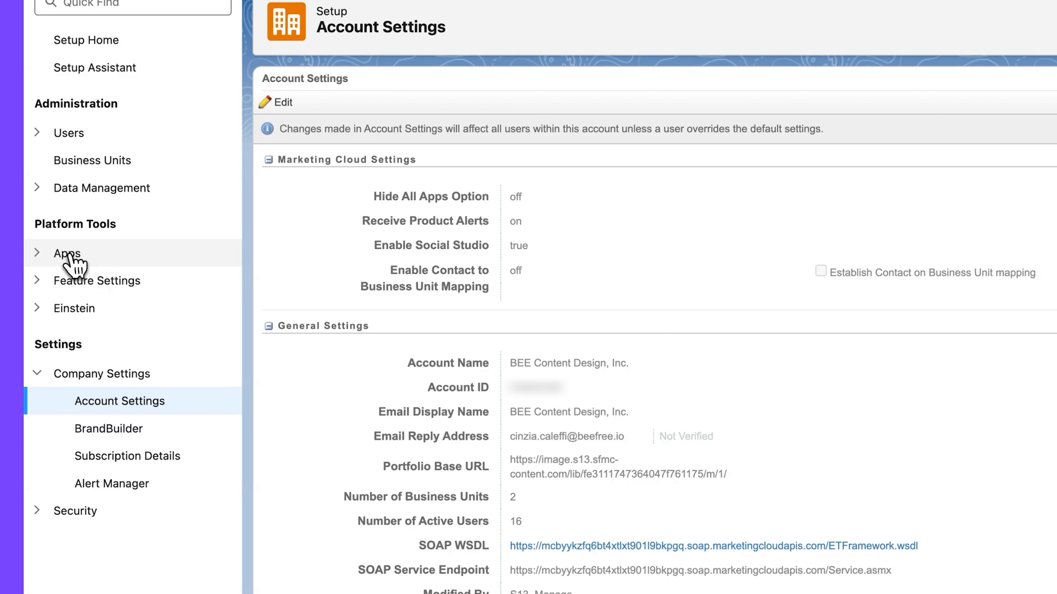
left_click(48, 268)
left_click(132, 318)
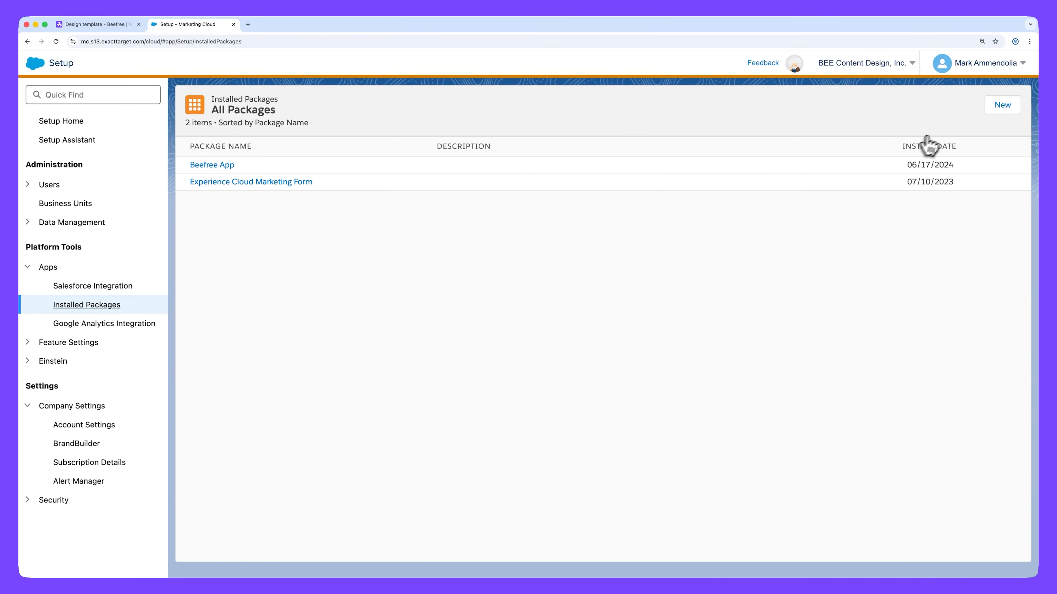
left_click(1003, 109)
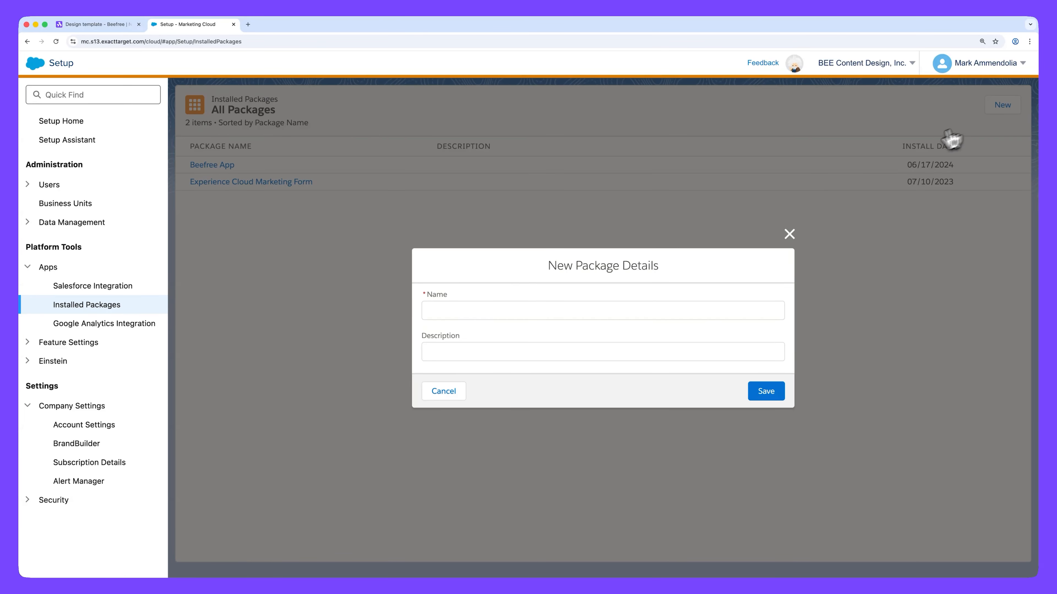
left_click(496, 315)
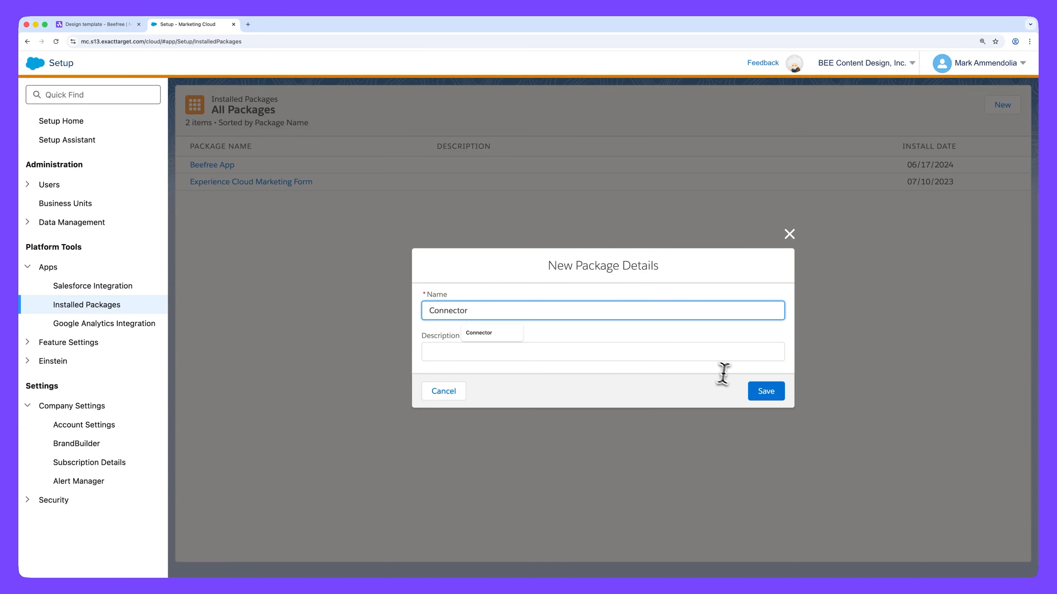
type("Connector")
left_click(766, 393)
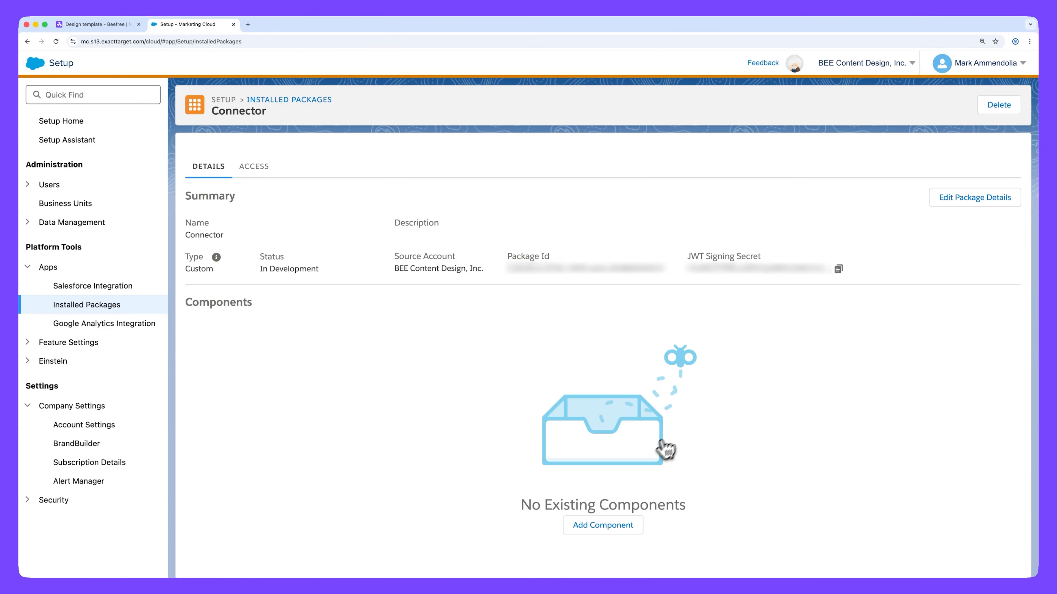
Add an API Integration component to the Connector package with the Server-to-Server integration type.
left_click(608, 525)
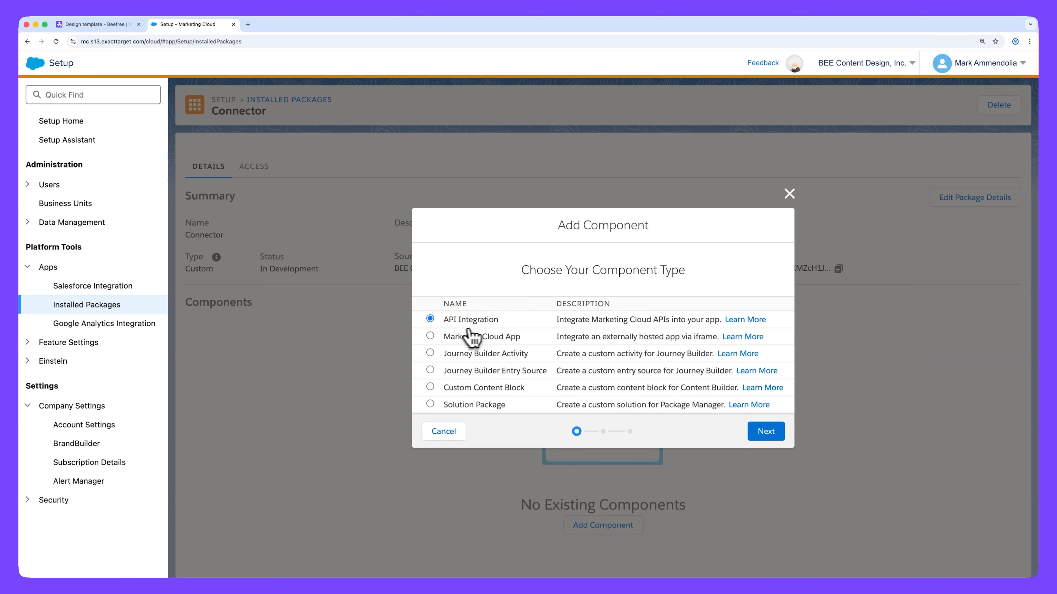
left_click(765, 435)
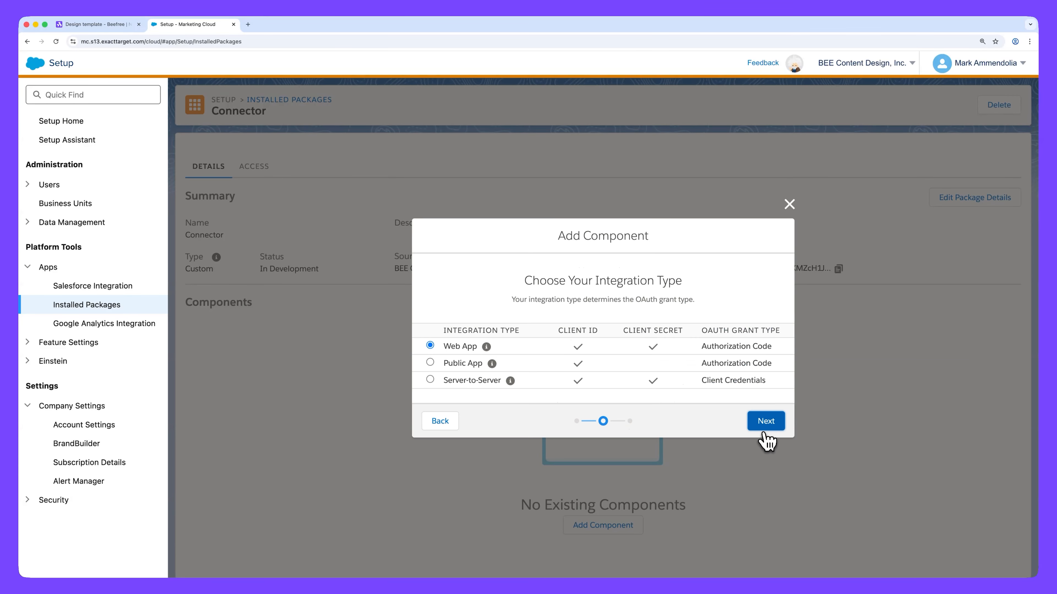
left_click(446, 382)
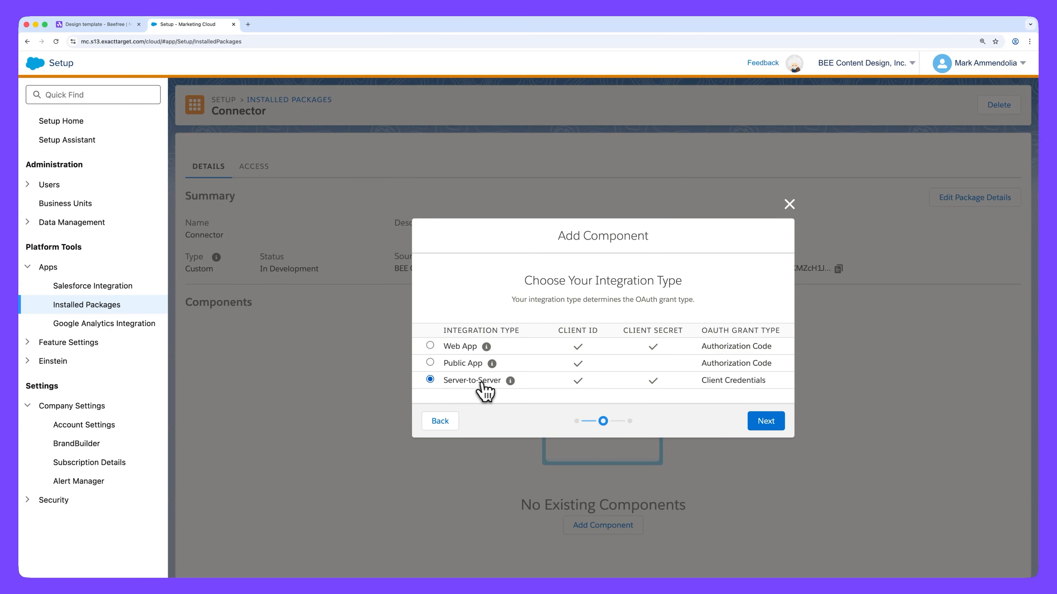
left_click(764, 432)
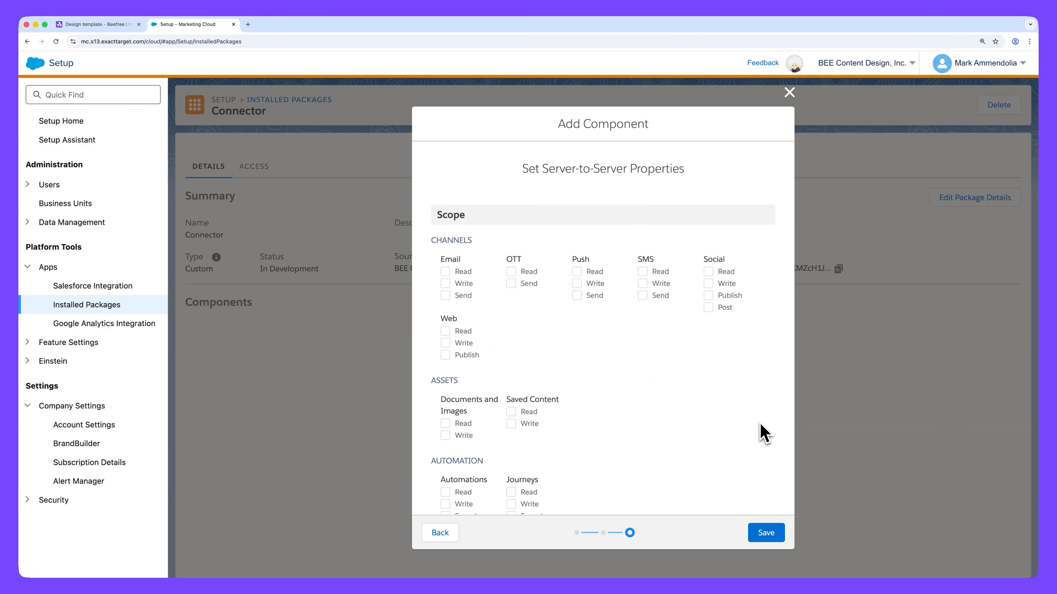
Grant the component Read and Write scope for Email, Documents and Images, and Saved Content, and save it.
scroll(765, 435, "down", 6)
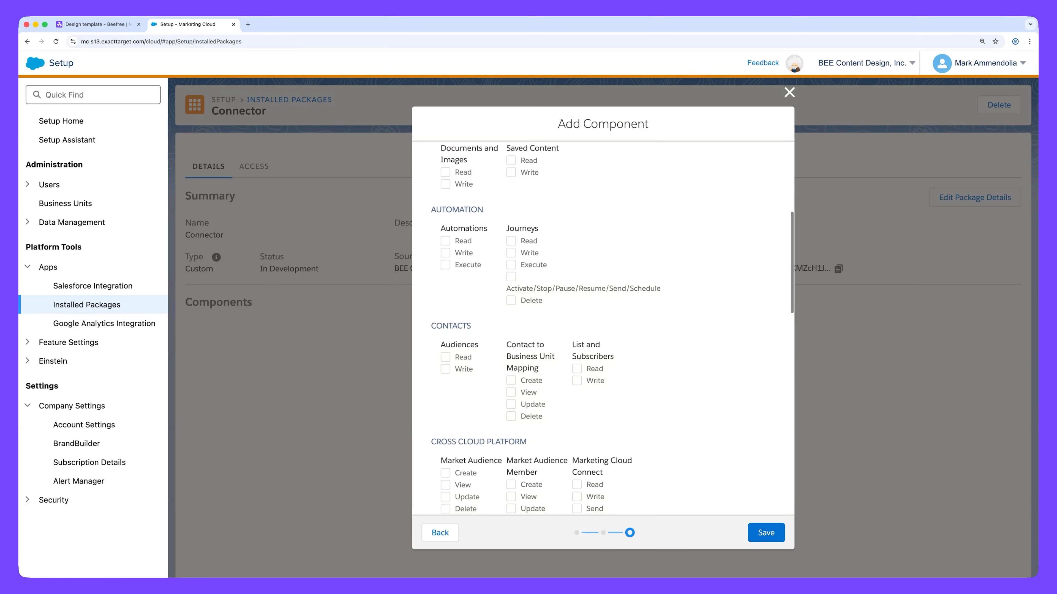
scroll(762, 433, "up", 6)
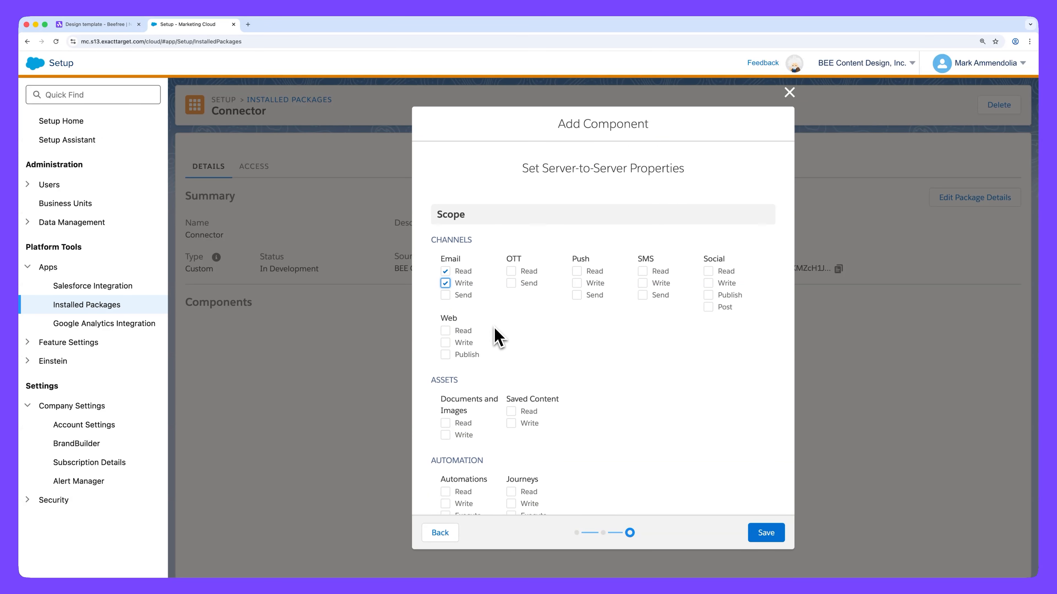
scroll(491, 337, "down", 1)
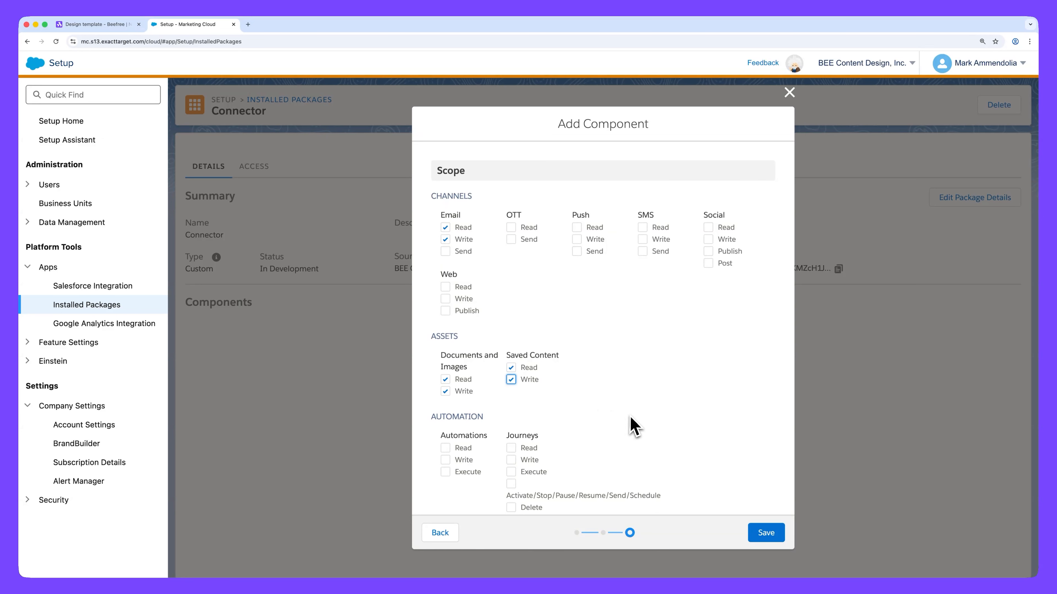
left_click(764, 540)
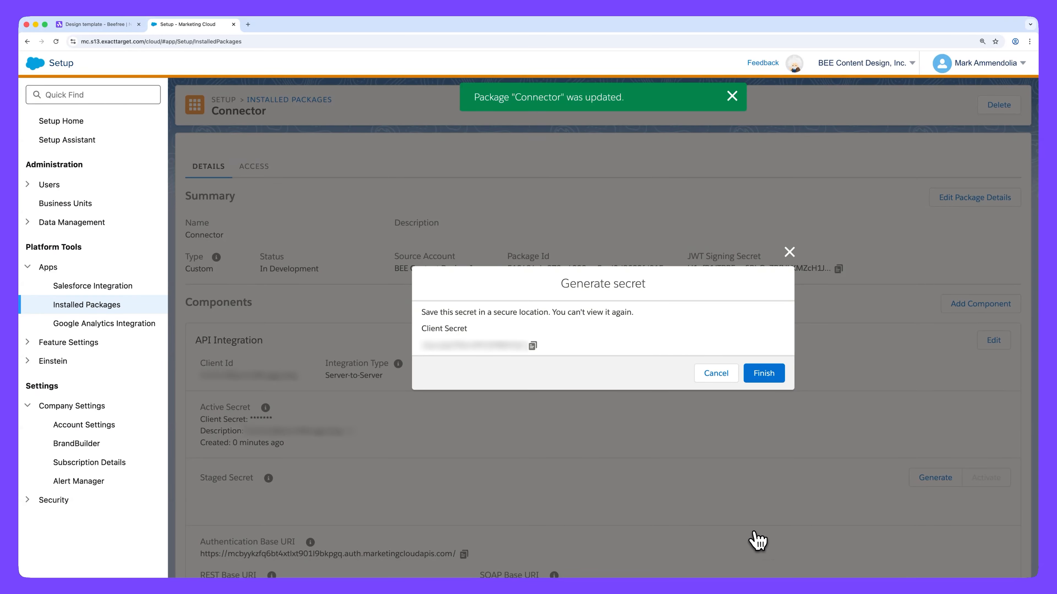
Copy the generated client secret into Beefree's Client Secret field and return to the Marketing Cloud package.
left_click(532, 345)
left_click(98, 25)
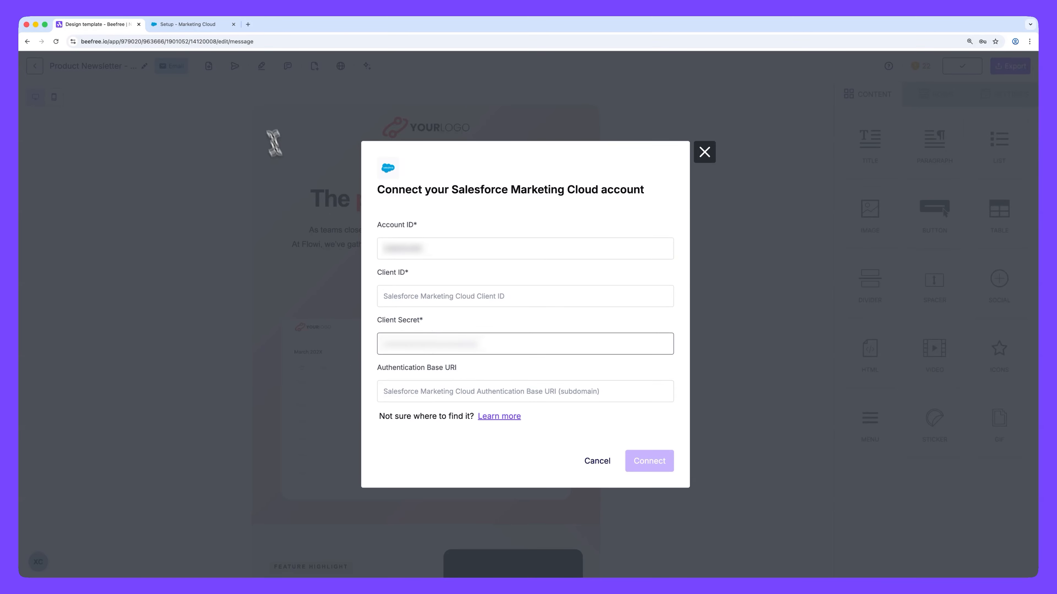
left_click(201, 27)
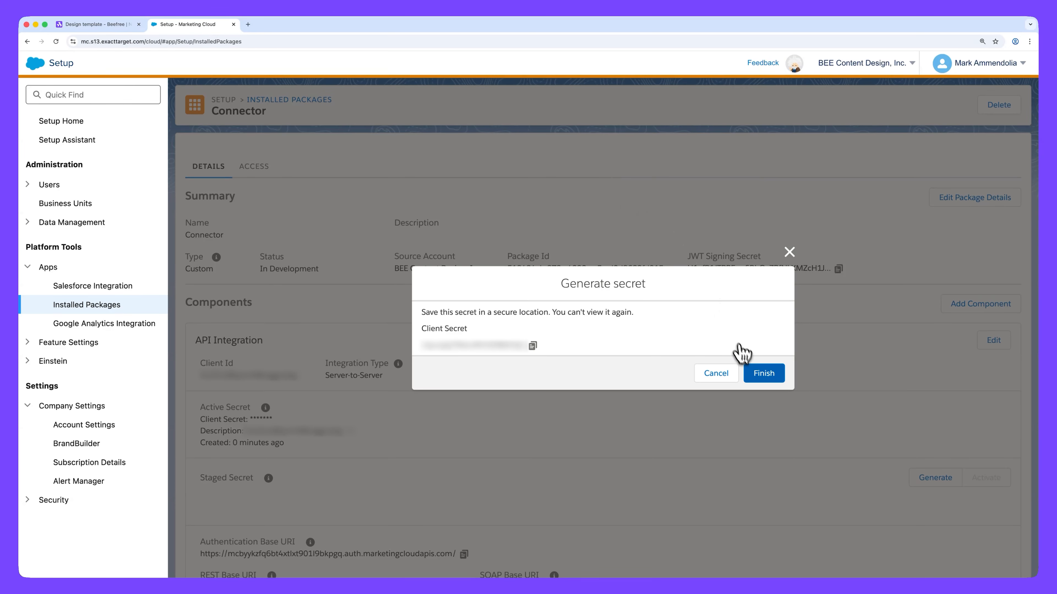
Finish the secret generation and copy the API Integration's Client Id into the Client ID field of Beefree's Salesforce Marketing Cloud connection form.
left_click(764, 375)
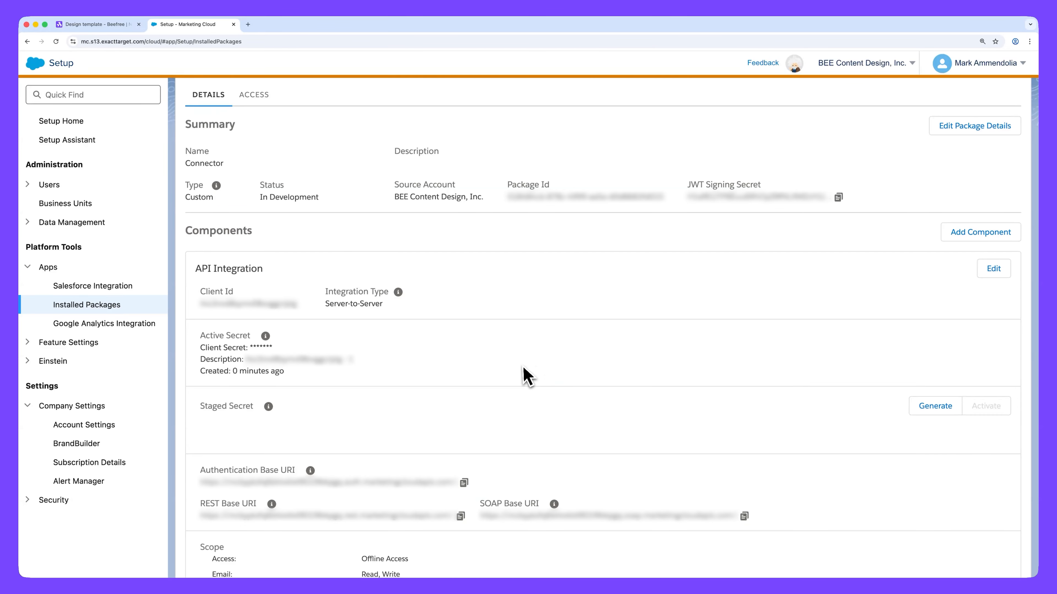
double_click(293, 303)
left_click(82, 25)
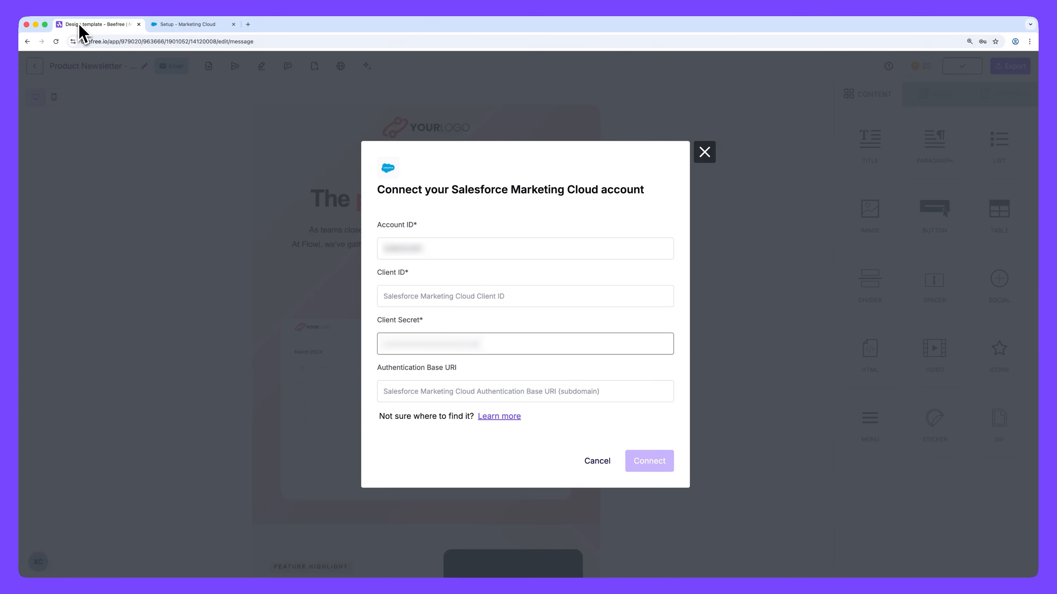
left_click(423, 297)
key("super+v")
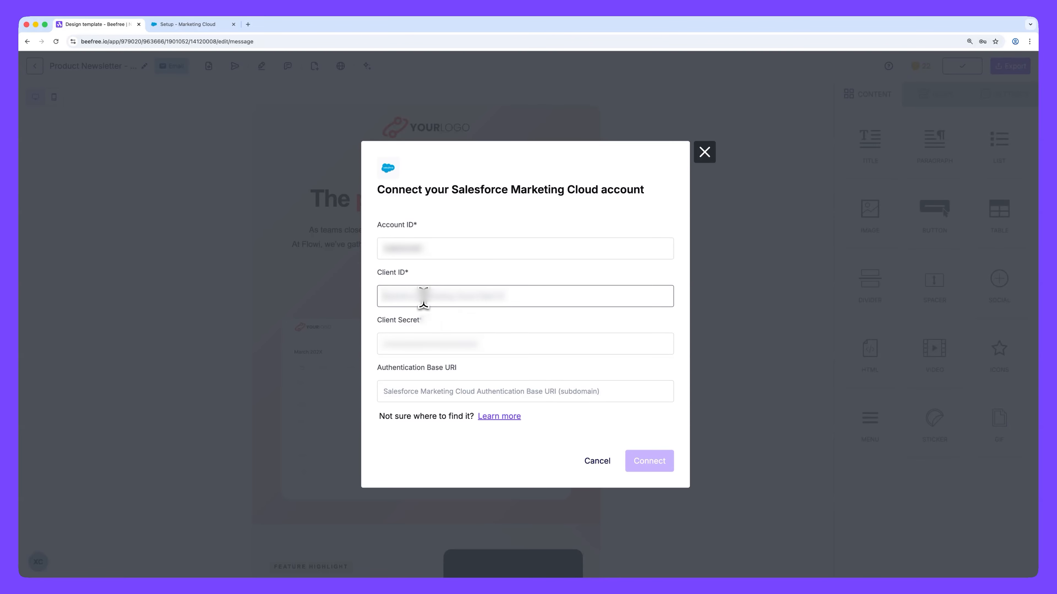
Copy the Authentication Base URI from the Marketing Cloud package into Beefree's matching field and connect the account.
left_click(192, 25)
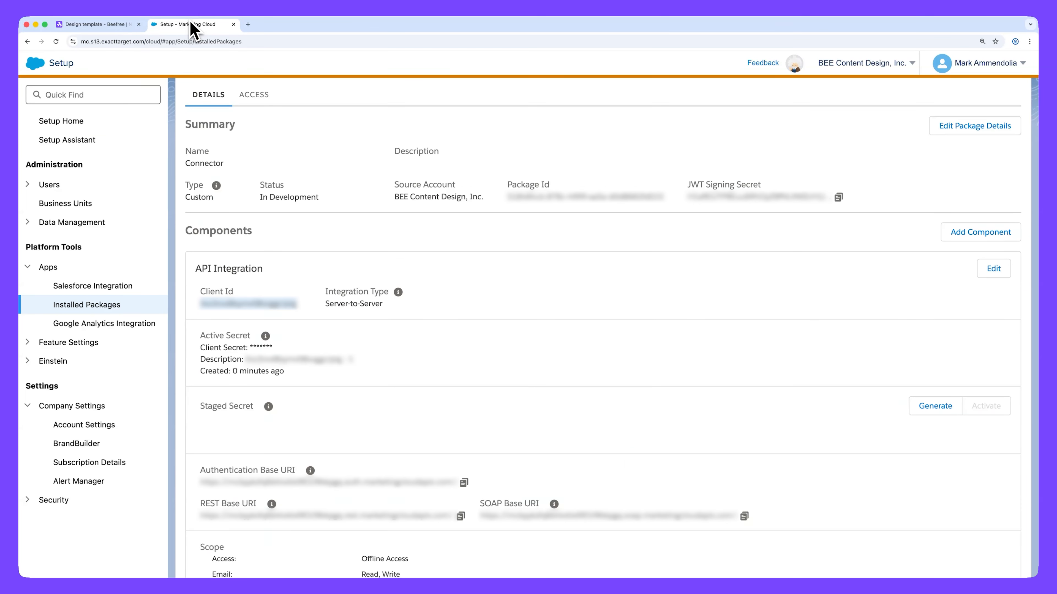
scroll(478, 399, "down", 1)
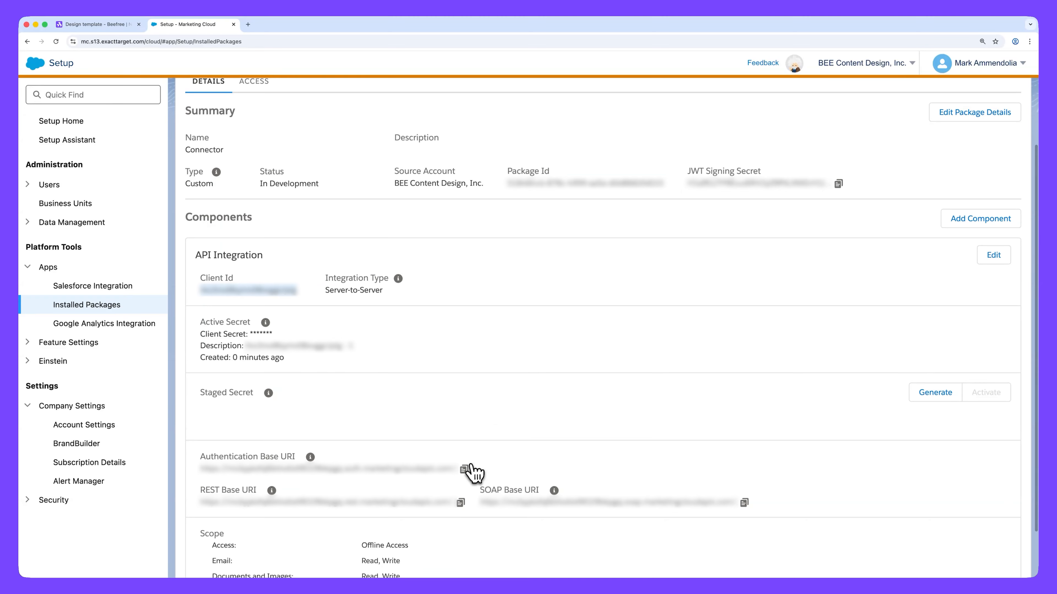
left_click(465, 469)
left_click(104, 24)
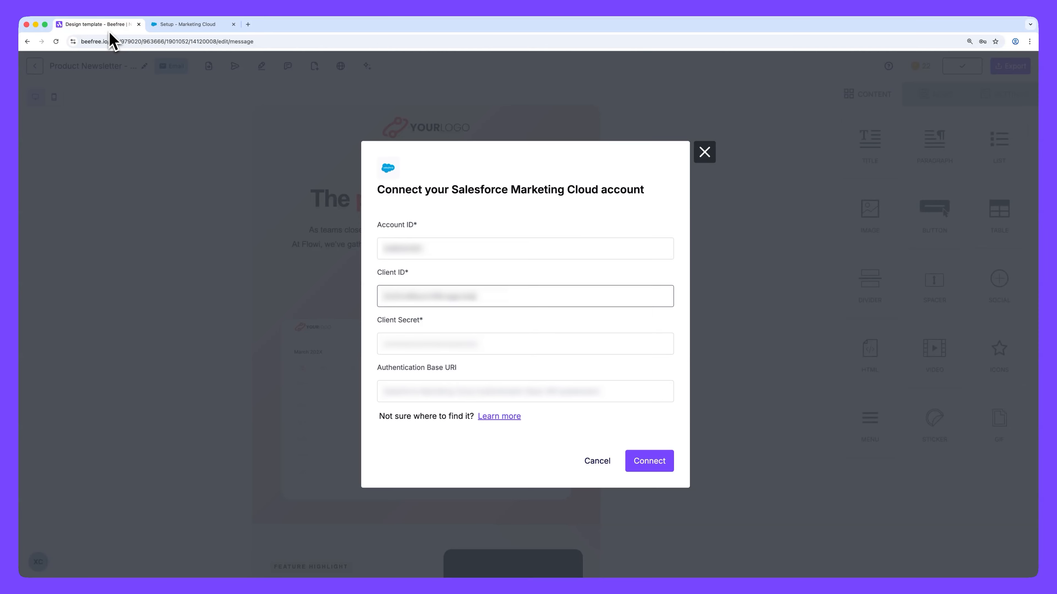
left_click(505, 392)
key("super+v")
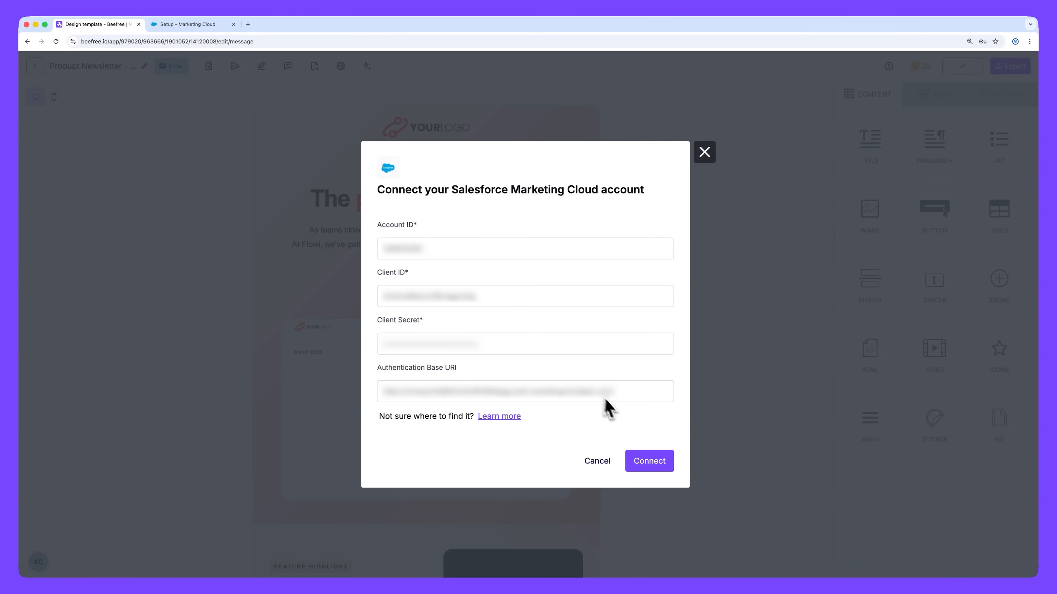
left_click(657, 471)
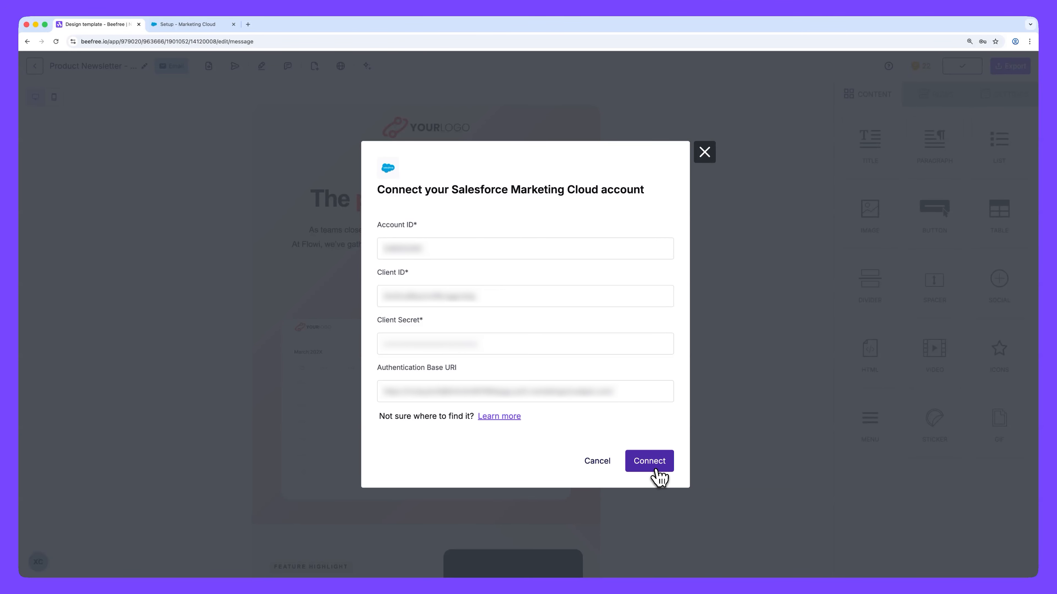